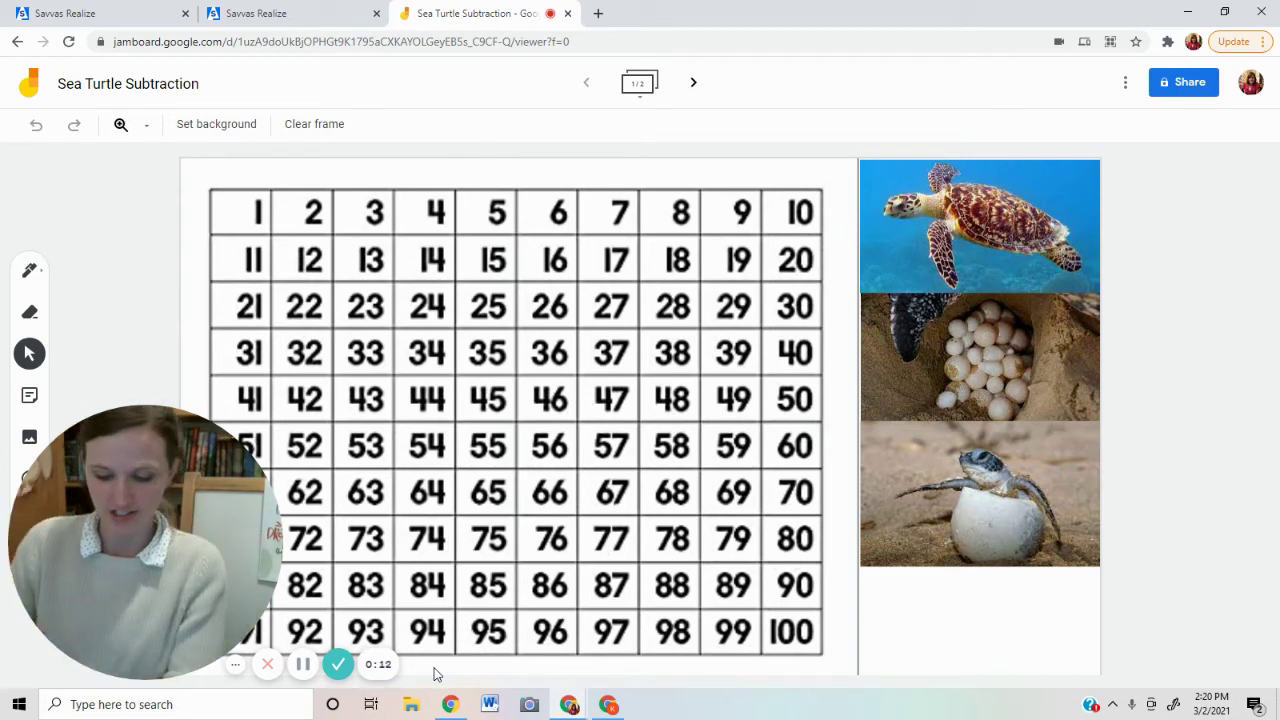
Step: Pick the pen tool with teal ink
{"action": "left_click", "coordinate": [30, 272]}
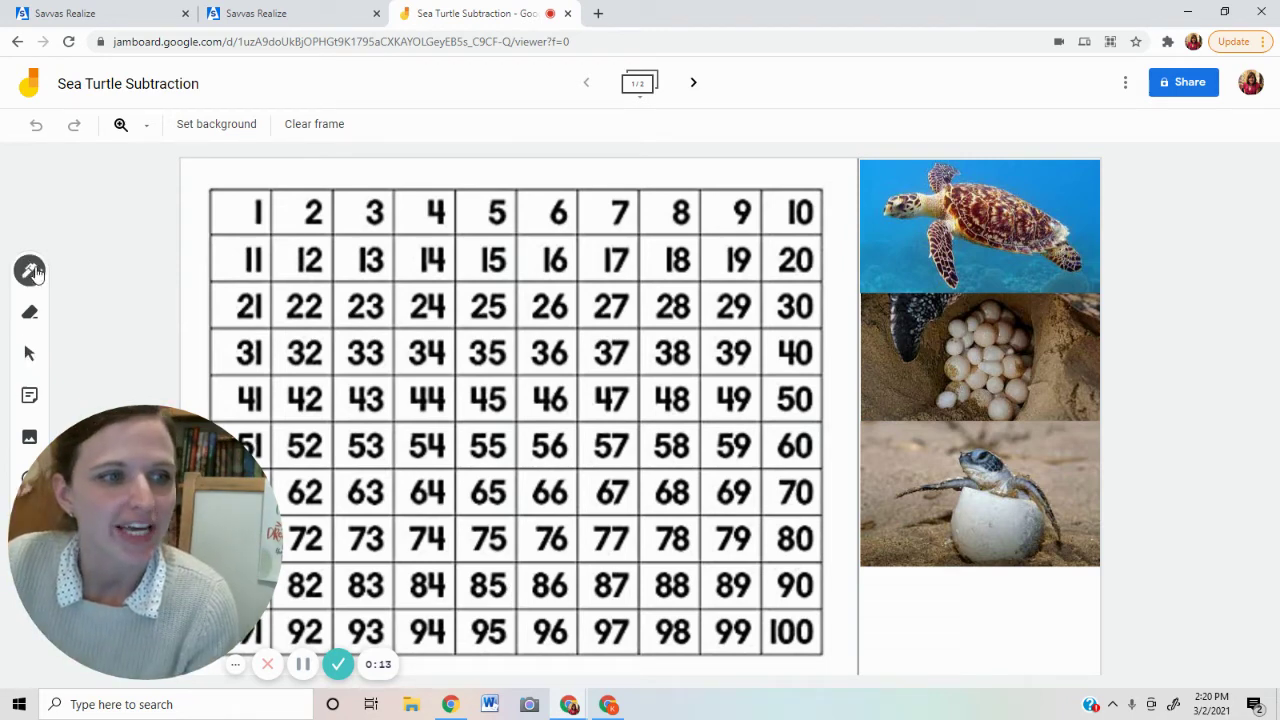
{"action": "left_click", "coordinate": [113, 309]}
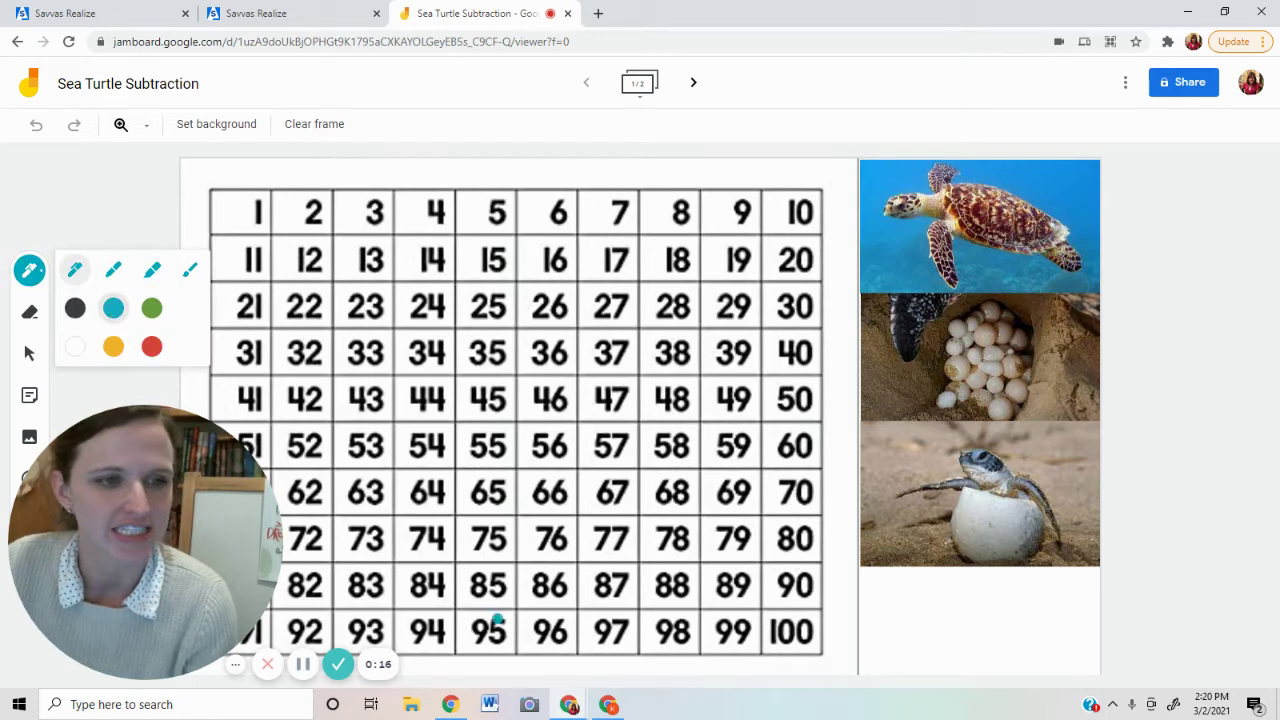
Step: With the teal marker, box the 100 cell and draw an arrow up to 90
{"action": "left_click", "coordinate": [146, 278]}
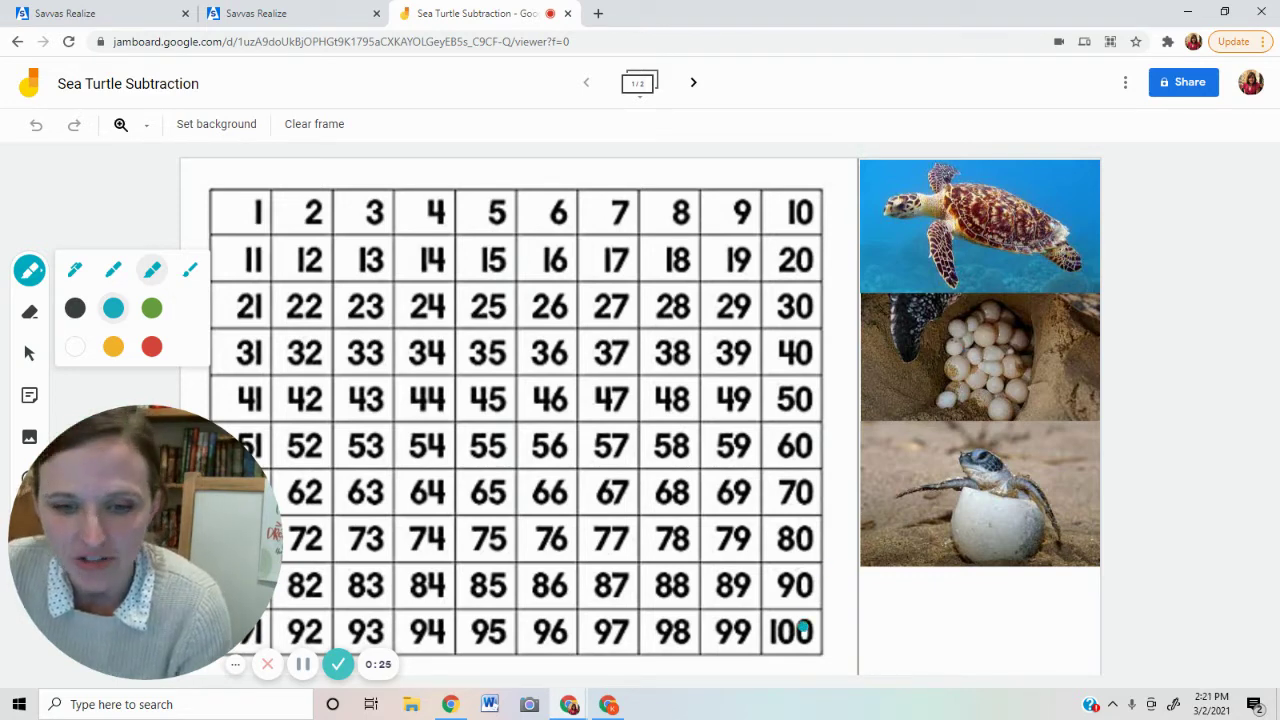
{"action": "mouse_move", "coordinate": [815, 616]}
{"action": "left_mouse_down"}
{"action": "mouse_move", "coordinate": [783, 620]}
{"action": "mouse_move", "coordinate": [805, 658]}
{"action": "mouse_move", "coordinate": [816, 618]}
{"action": "left_mouse_up"}
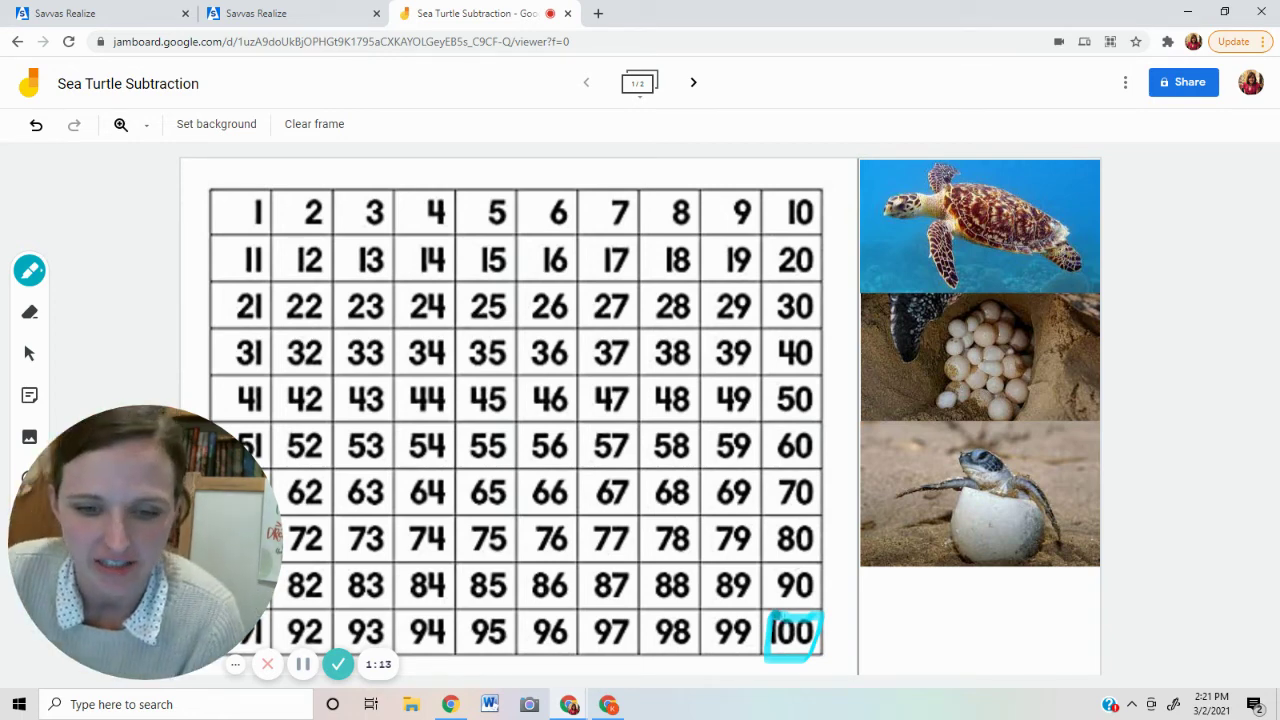
{"action": "mouse_move", "coordinate": [774, 600]}
{"action": "left_mouse_down"}
{"action": "mouse_move", "coordinate": [784, 590]}
{"action": "mouse_move", "coordinate": [790, 605]}
{"action": "left_mouse_up"}
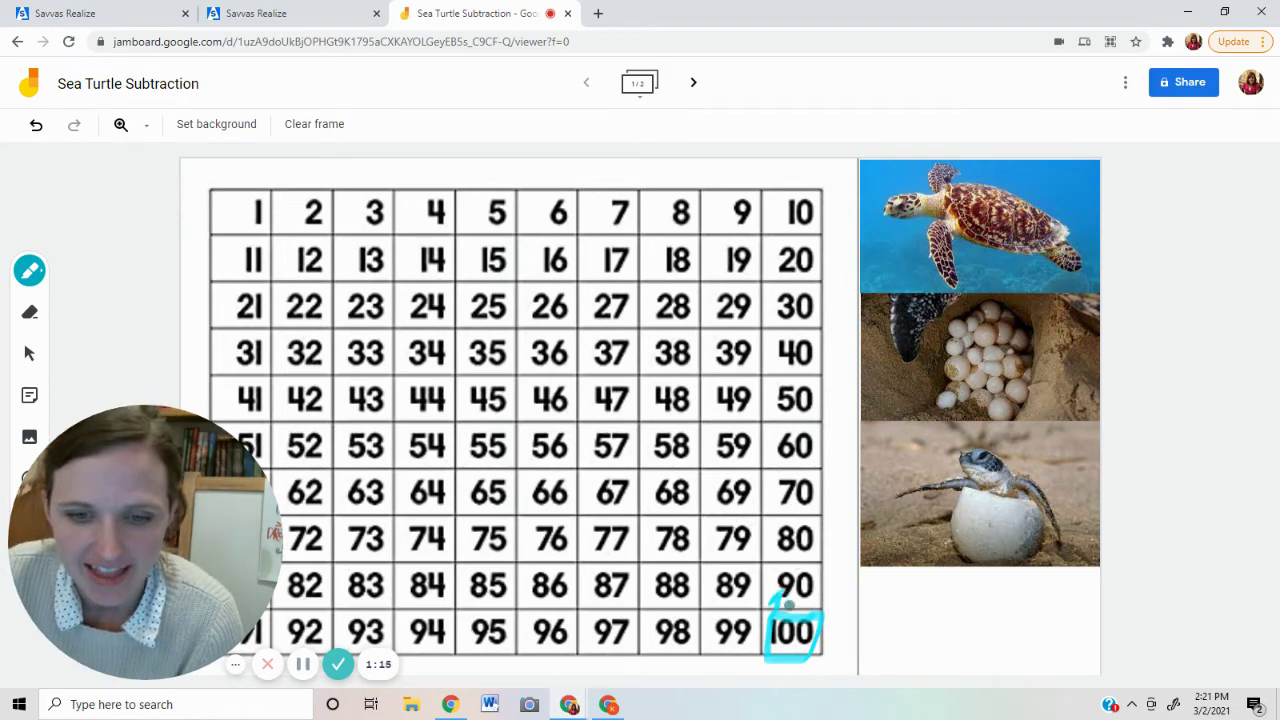
Step: Switch to a fine black pen and write 100 - 10 = 90 below the turtle photos
{"action": "left_click", "coordinate": [29, 270]}
{"action": "left_click", "coordinate": [74, 270]}
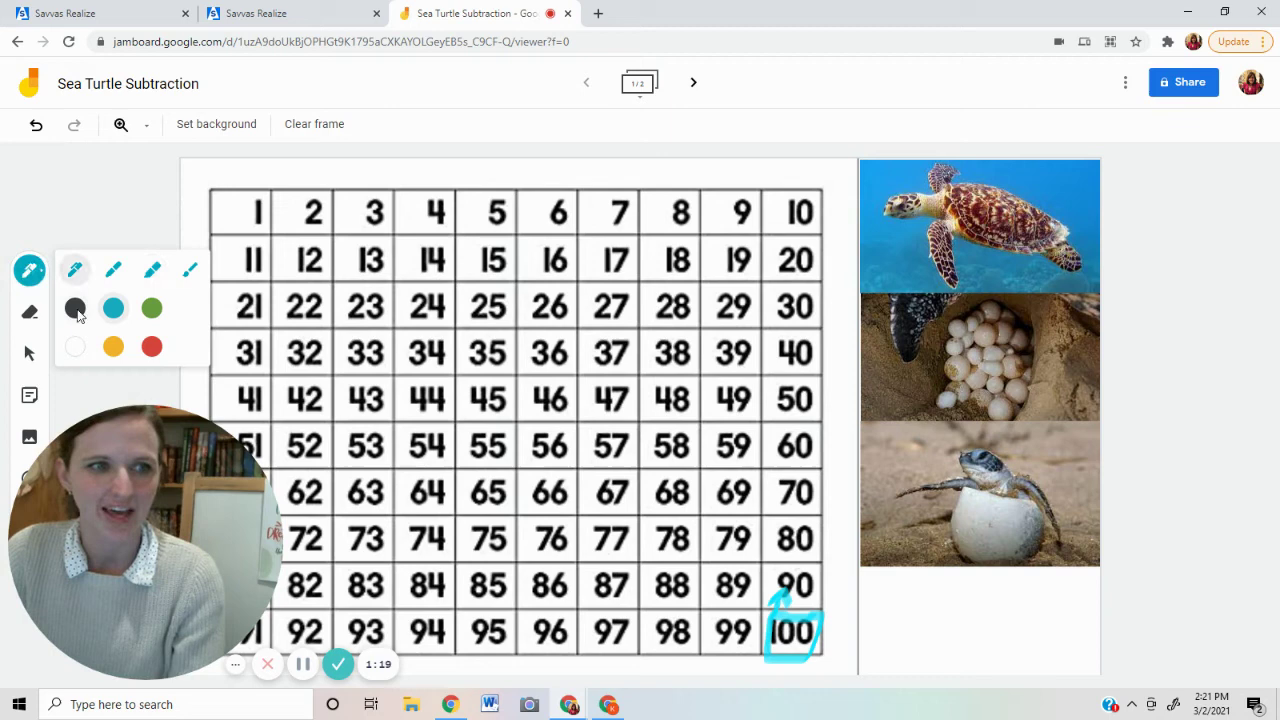
{"action": "left_click", "coordinate": [75, 308]}
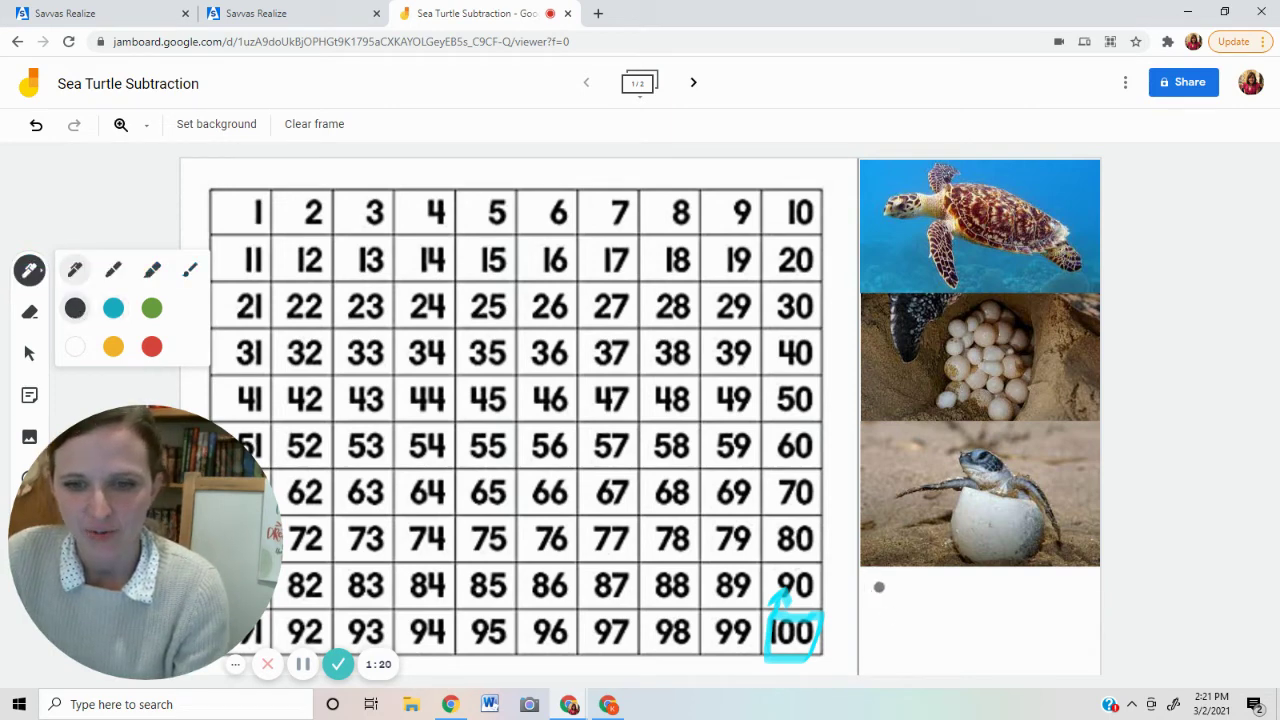
{"action": "mouse_move", "coordinate": [872, 579]}
{"action": "left_mouse_down"}
{"action": "mouse_move", "coordinate": [872, 591]}
{"action": "mouse_move", "coordinate": [961, 578]}
{"action": "mouse_move", "coordinate": [1015, 594]}
{"action": "mouse_move", "coordinate": [1030, 576]}
{"action": "left_mouse_up"}
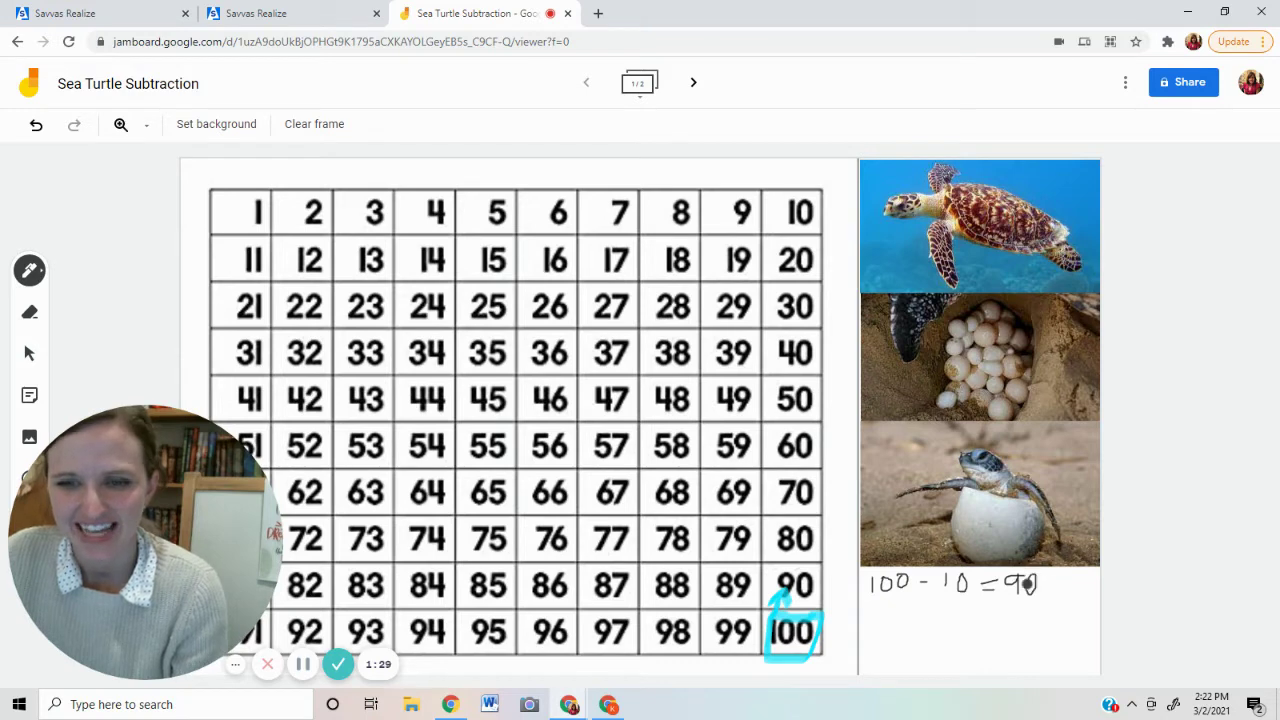
Step: Outline the 90 cell with a green highlighter
{"action": "left_click", "coordinate": [29, 270]}
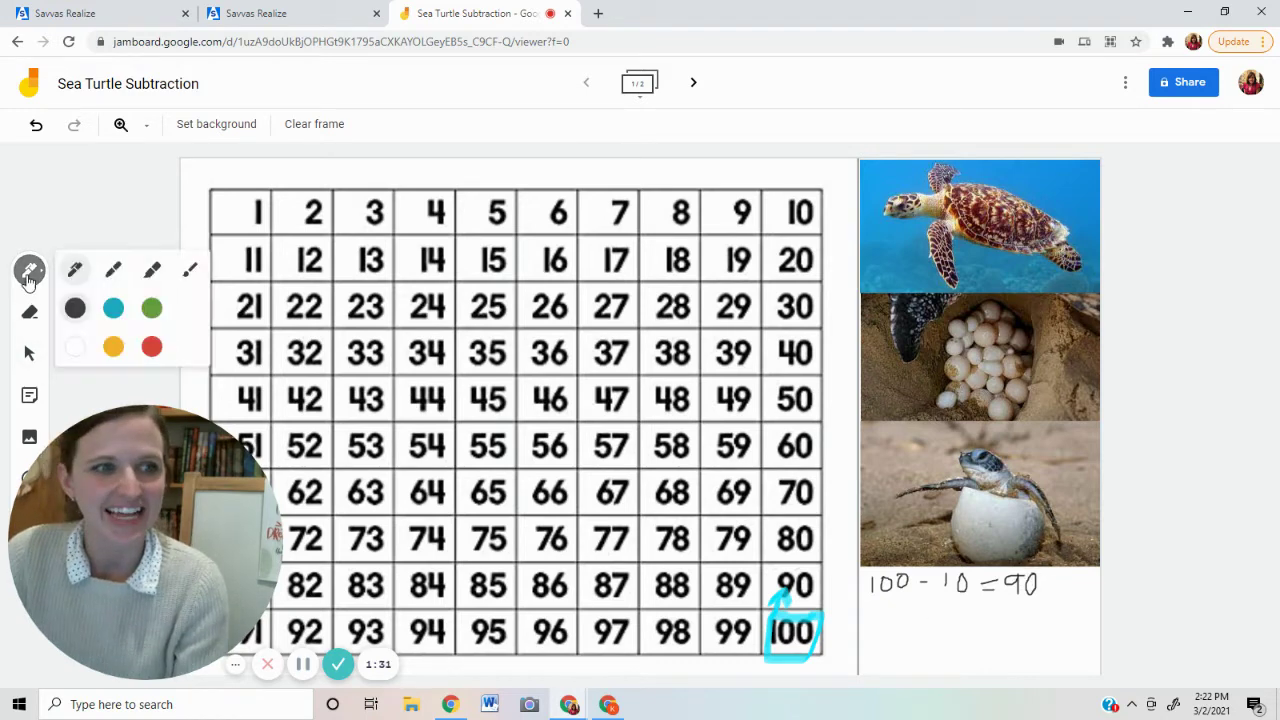
{"action": "left_click", "coordinate": [151, 308]}
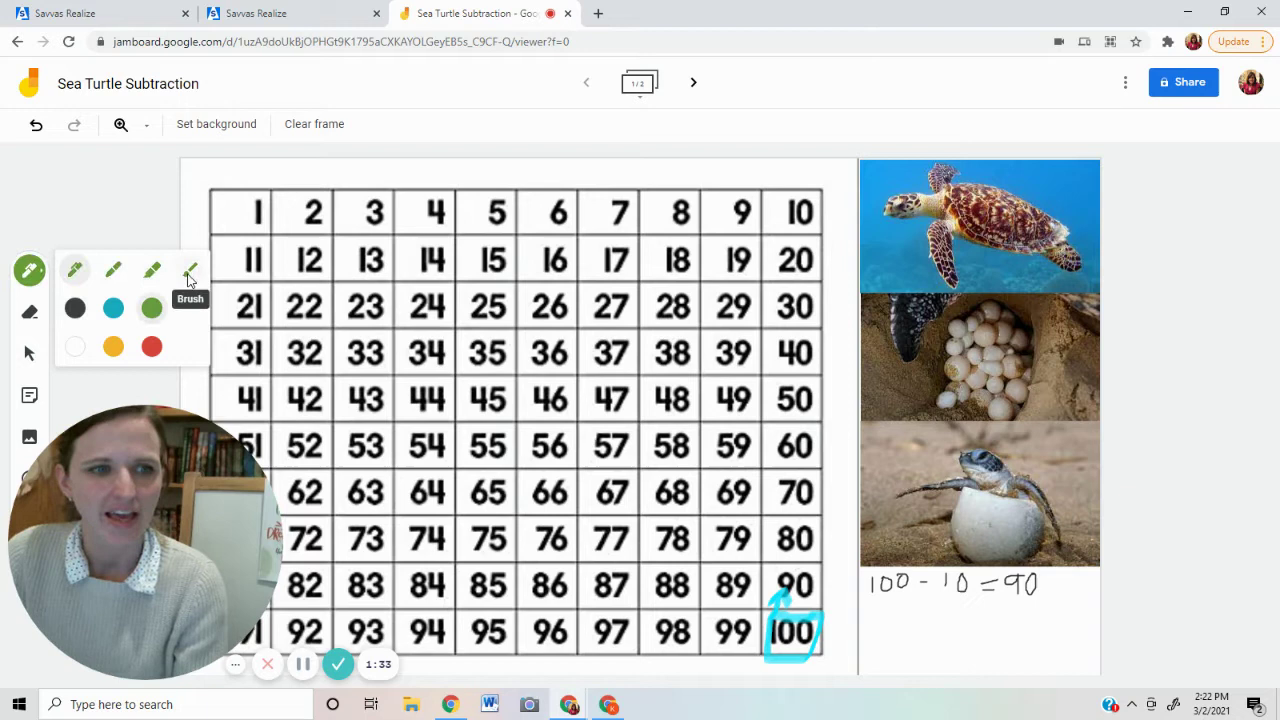
{"action": "left_click", "coordinate": [153, 272]}
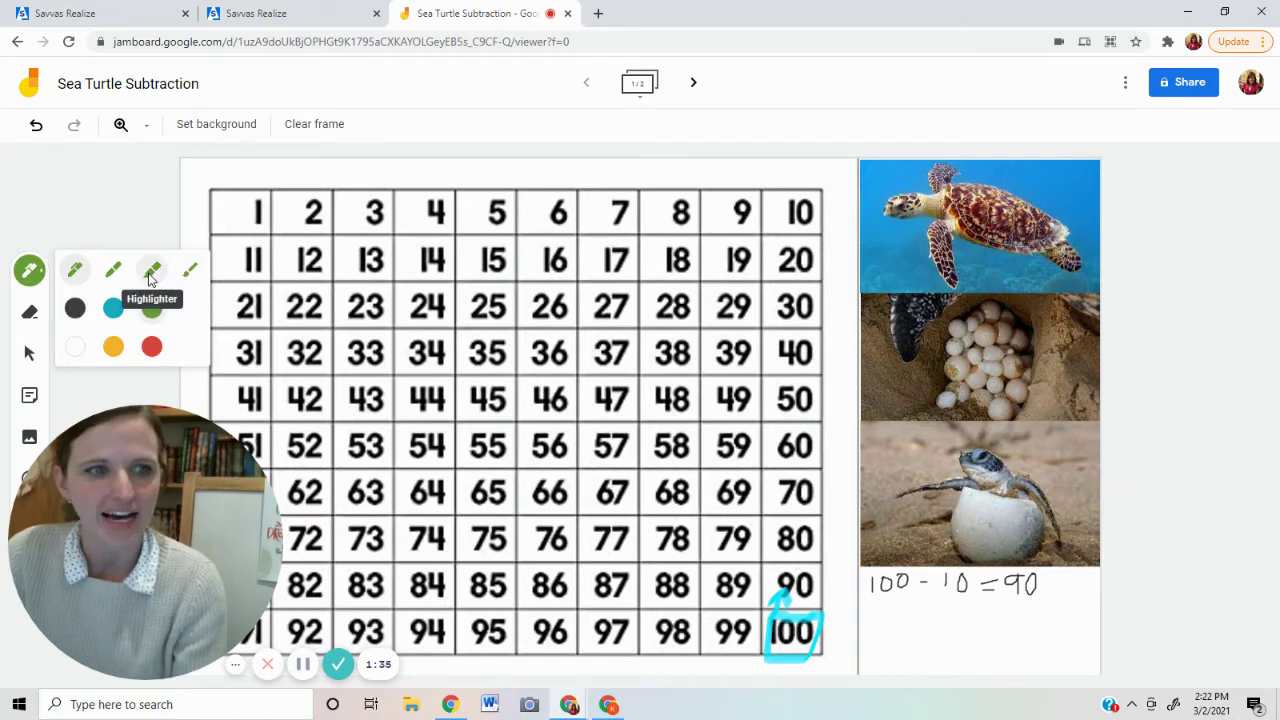
{"action": "mouse_move", "coordinate": [807, 566]}
{"action": "left_mouse_down"}
{"action": "mouse_move", "coordinate": [778, 570]}
{"action": "mouse_move", "coordinate": [770, 600]}
{"action": "mouse_move", "coordinate": [815, 603]}
{"action": "mouse_move", "coordinate": [815, 565]}
{"action": "mouse_move", "coordinate": [803, 562]}
{"action": "left_mouse_up"}
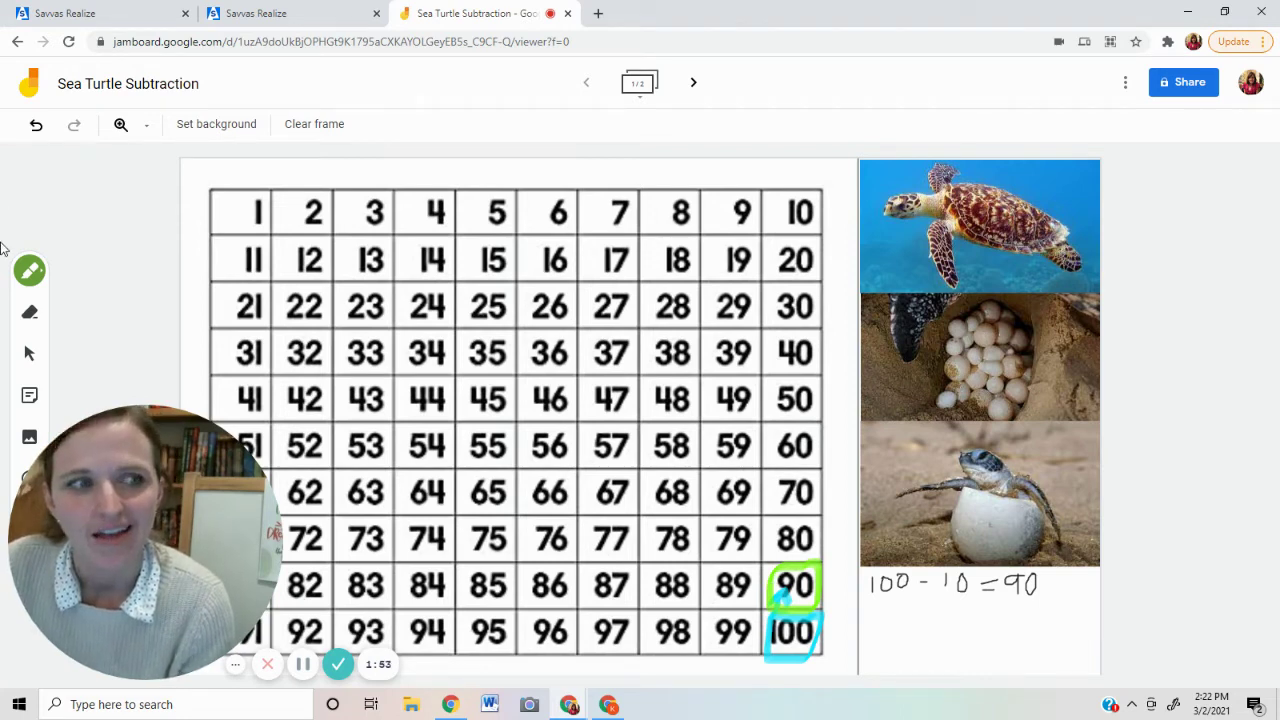
Step: With the fine green pen, write 90 - 40 under the first equation
{"action": "left_click", "coordinate": [29, 270]}
{"action": "left_click", "coordinate": [75, 271]}
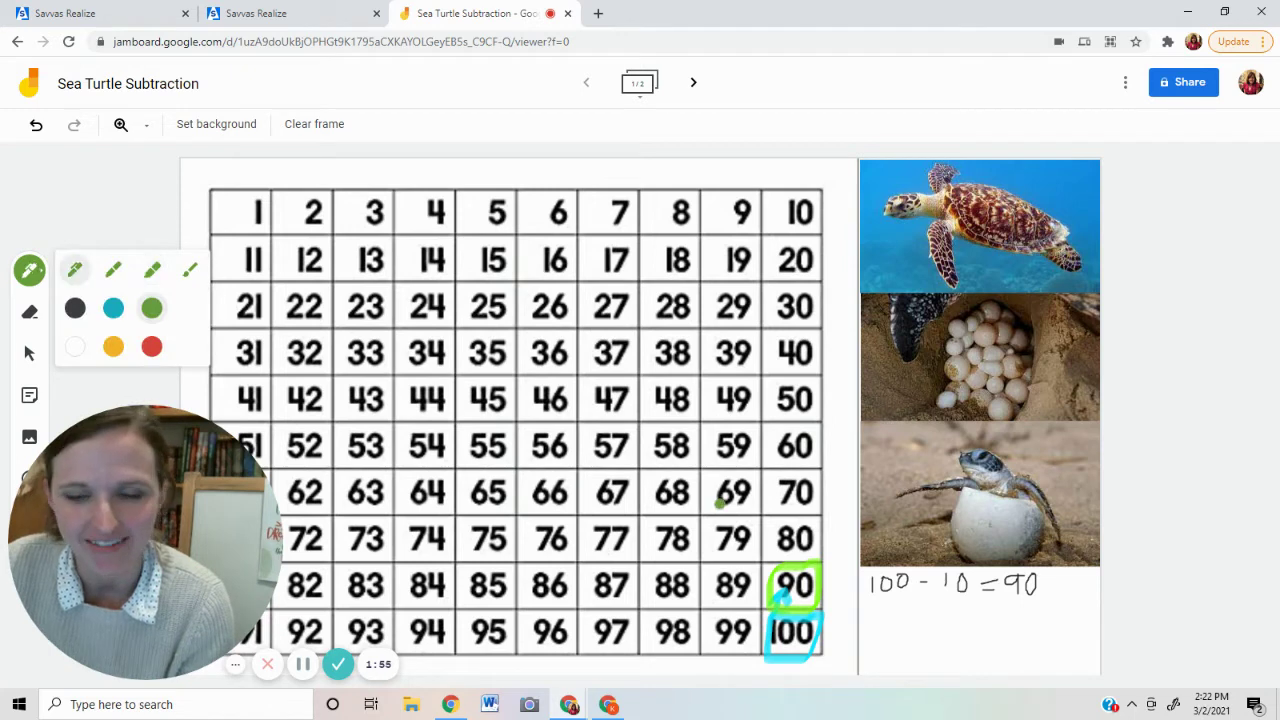
{"action": "mouse_move", "coordinate": [880, 600]}
{"action": "left_mouse_down"}
{"action": "mouse_move", "coordinate": [882, 616]}
{"action": "mouse_move", "coordinate": [901, 598]}
{"action": "mouse_move", "coordinate": [952, 610]}
{"action": "mouse_move", "coordinate": [944, 628]}
{"action": "mouse_move", "coordinate": [958, 603]}
{"action": "mouse_move", "coordinate": [956, 622]}
{"action": "left_mouse_up"}
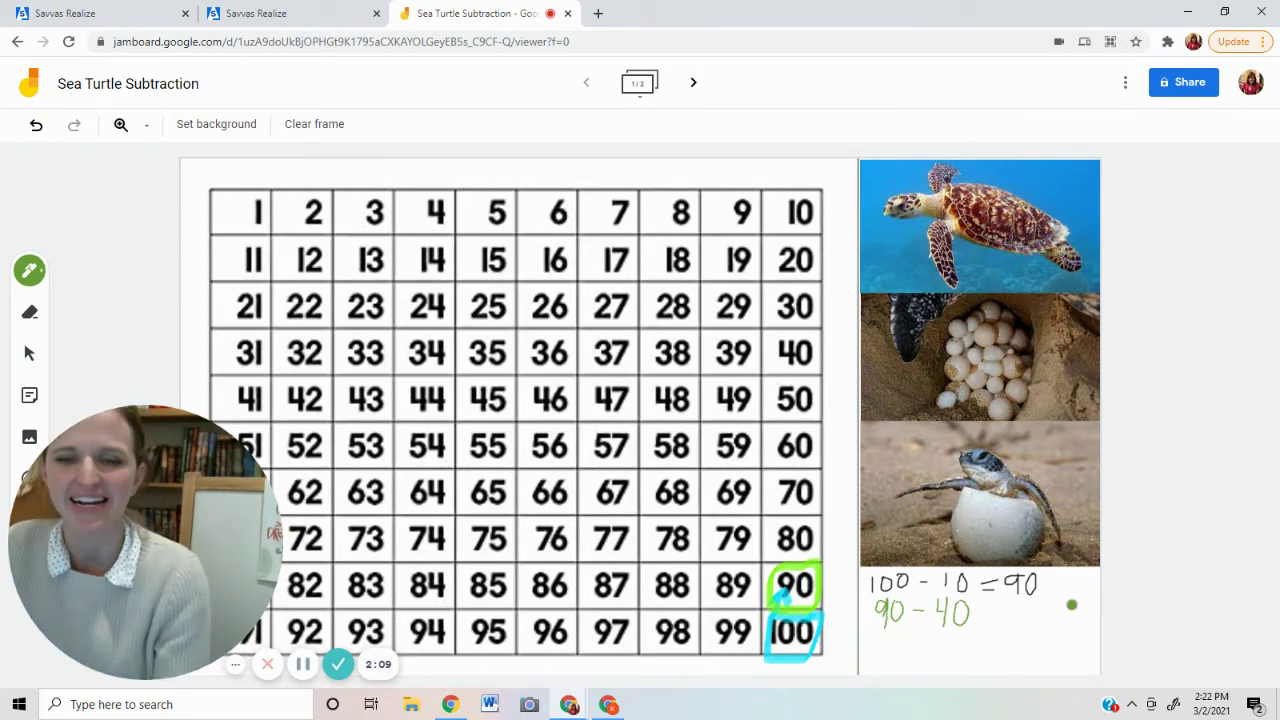
Step: Draw green hops up the right-hand column from 90 to 50
{"action": "left_click", "coordinate": [29, 270]}
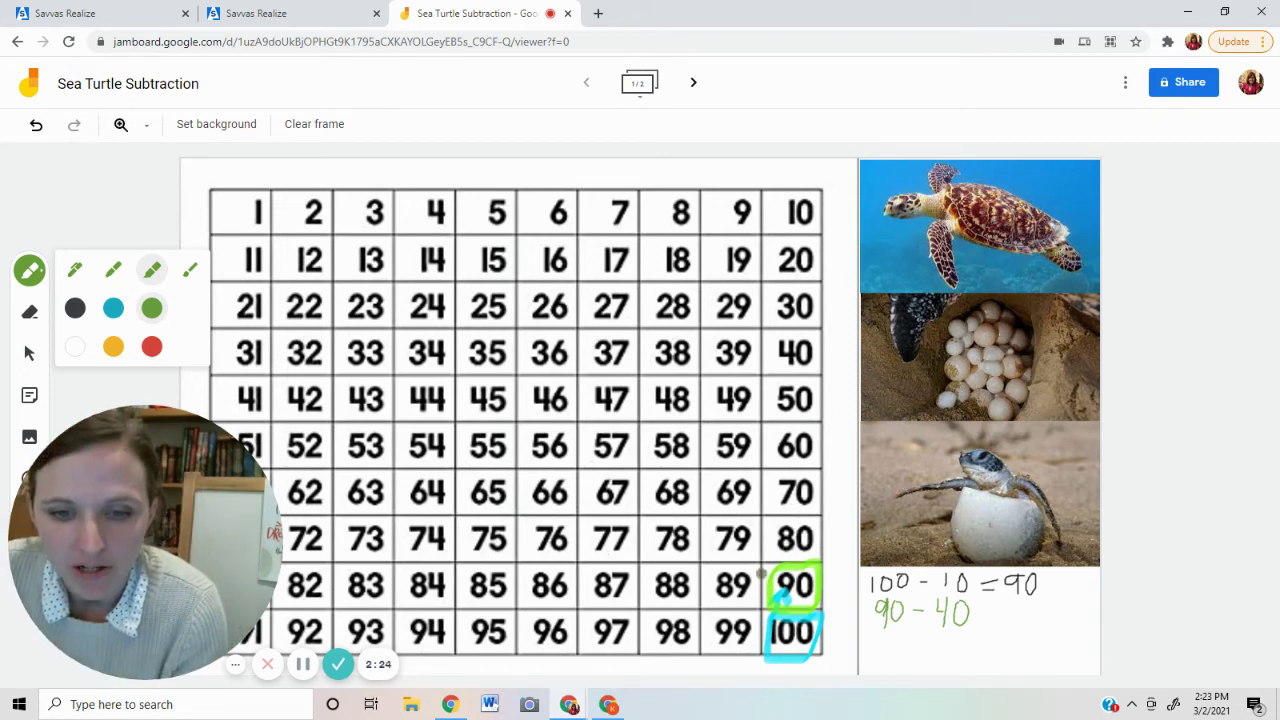
{"action": "mouse_move", "coordinate": [761, 553]}
{"action": "left_mouse_down"}
{"action": "mouse_move", "coordinate": [772, 540]}
{"action": "mouse_move", "coordinate": [756, 520]}
{"action": "mouse_move", "coordinate": [770, 498]}
{"action": "mouse_move", "coordinate": [757, 470]}
{"action": "mouse_move", "coordinate": [777, 442]}
{"action": "mouse_move", "coordinate": [757, 426]}
{"action": "mouse_move", "coordinate": [770, 404]}
{"action": "left_mouse_up"}
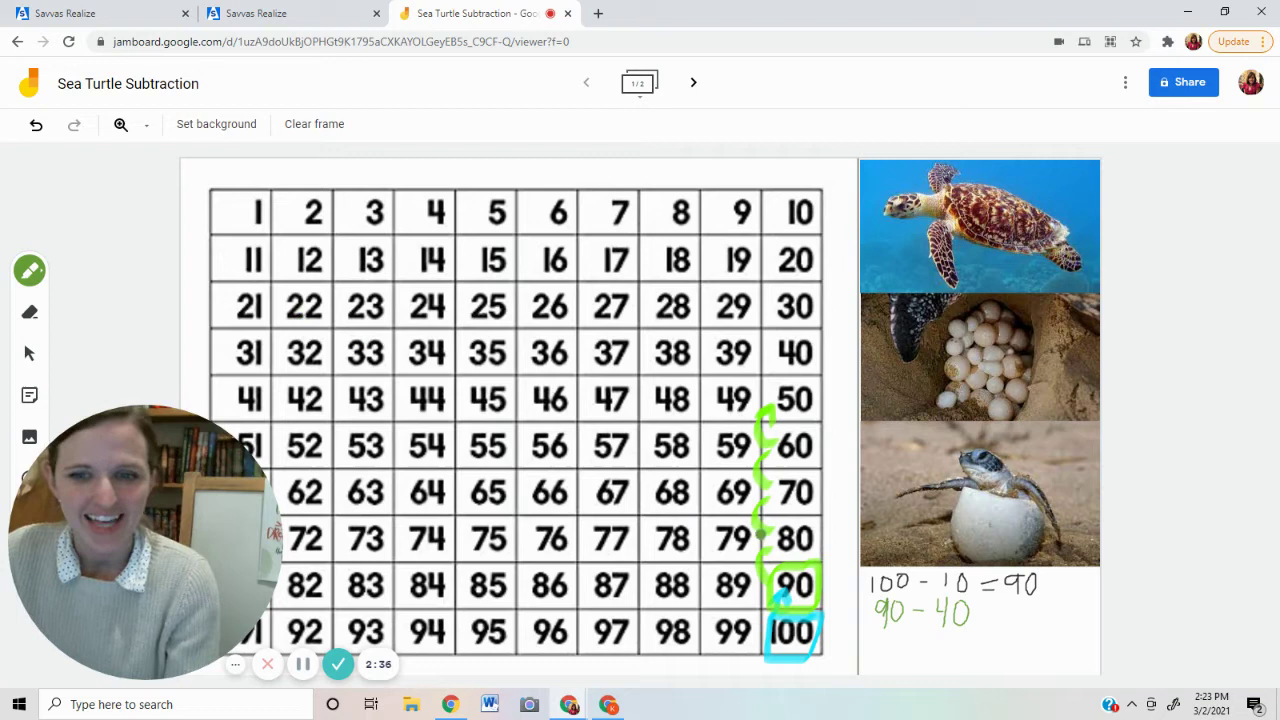
Step: With the fine pen, add = 50 to complete 90 - 40 = 50
{"action": "left_click", "coordinate": [36, 272]}
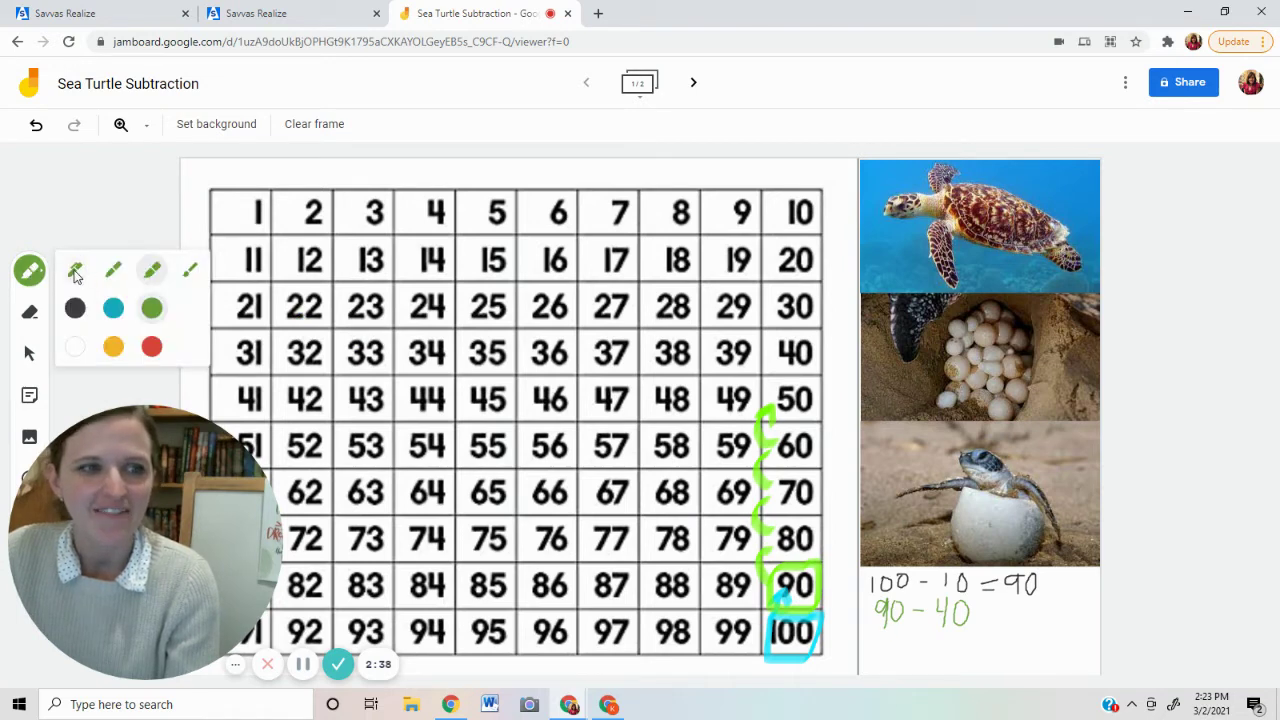
{"action": "left_click", "coordinate": [75, 272]}
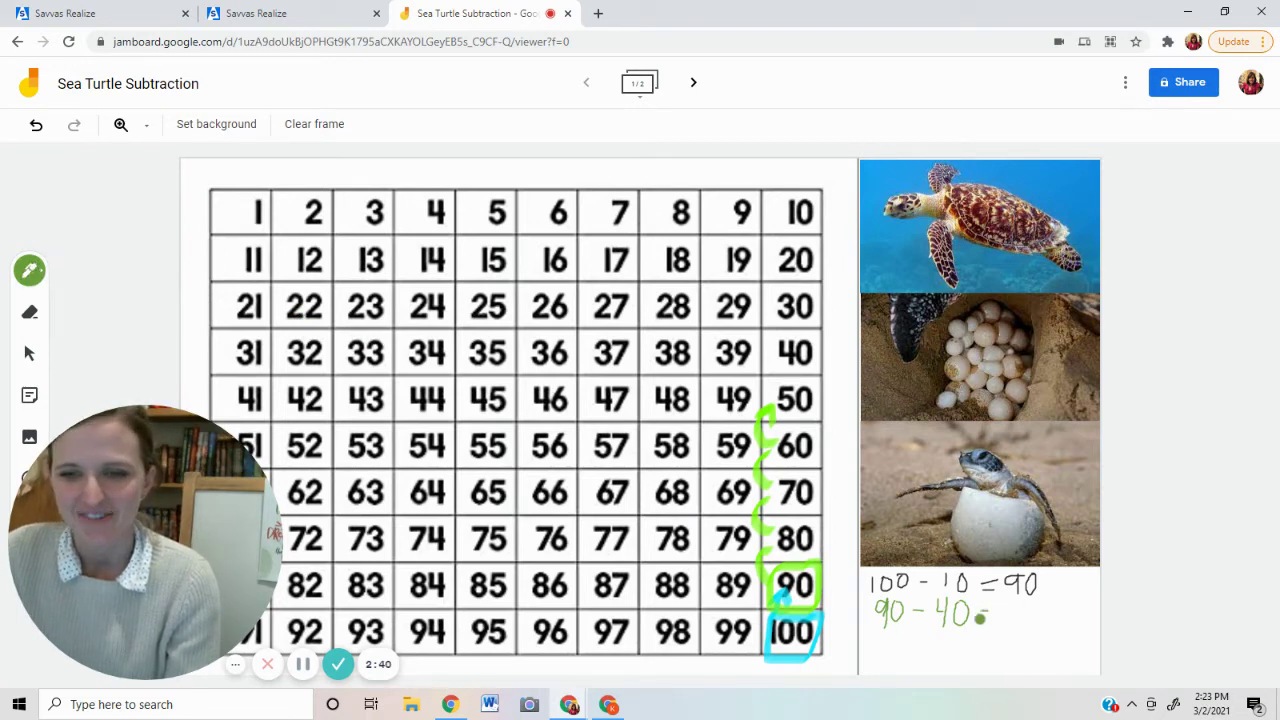
{"action": "left_click_drag", "start_coordinate": [980, 612], "coordinate": [994, 611]}
{"action": "mouse_move", "coordinate": [980, 620]}
{"action": "left_mouse_down"}
{"action": "mouse_move", "coordinate": [1000, 602]}
{"action": "mouse_move", "coordinate": [1010, 620]}
{"action": "mouse_move", "coordinate": [1045, 614]}
{"action": "mouse_move", "coordinate": [1035, 598]}
{"action": "left_mouse_up"}
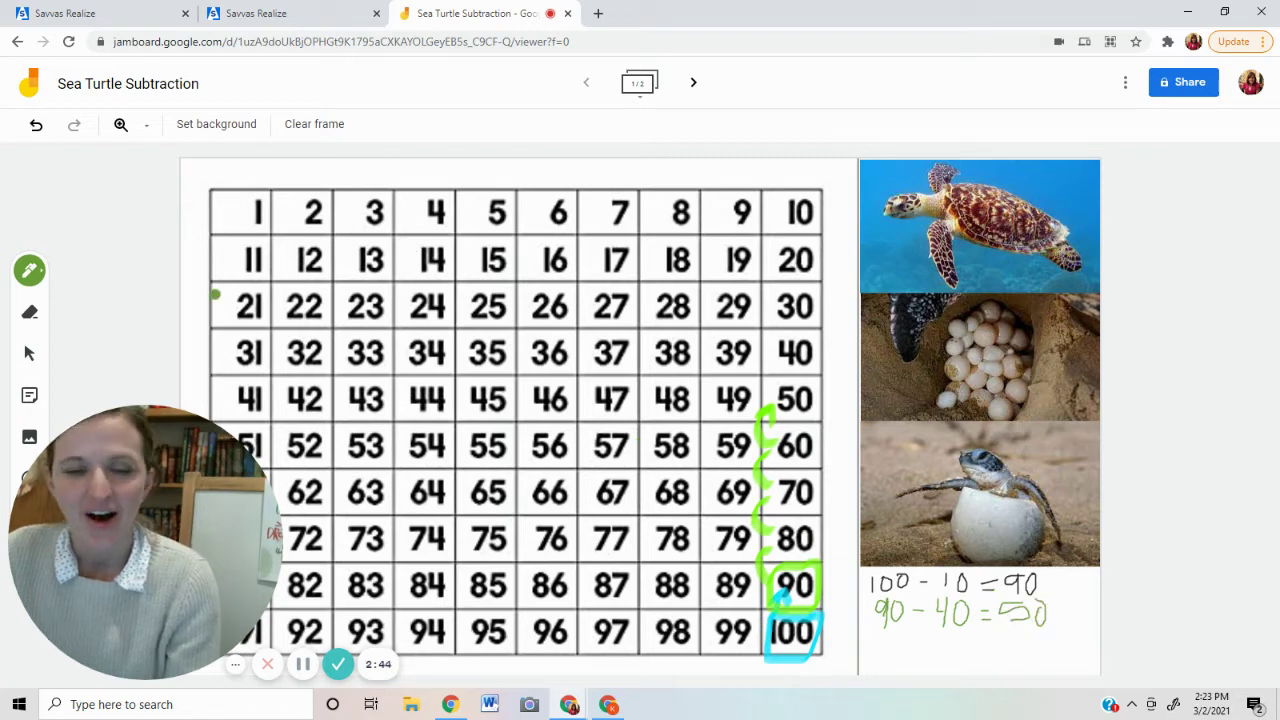
Step: Circle 50 in yellow and write 50 - 50 = as the third equation
{"action": "left_click", "coordinate": [29, 270]}
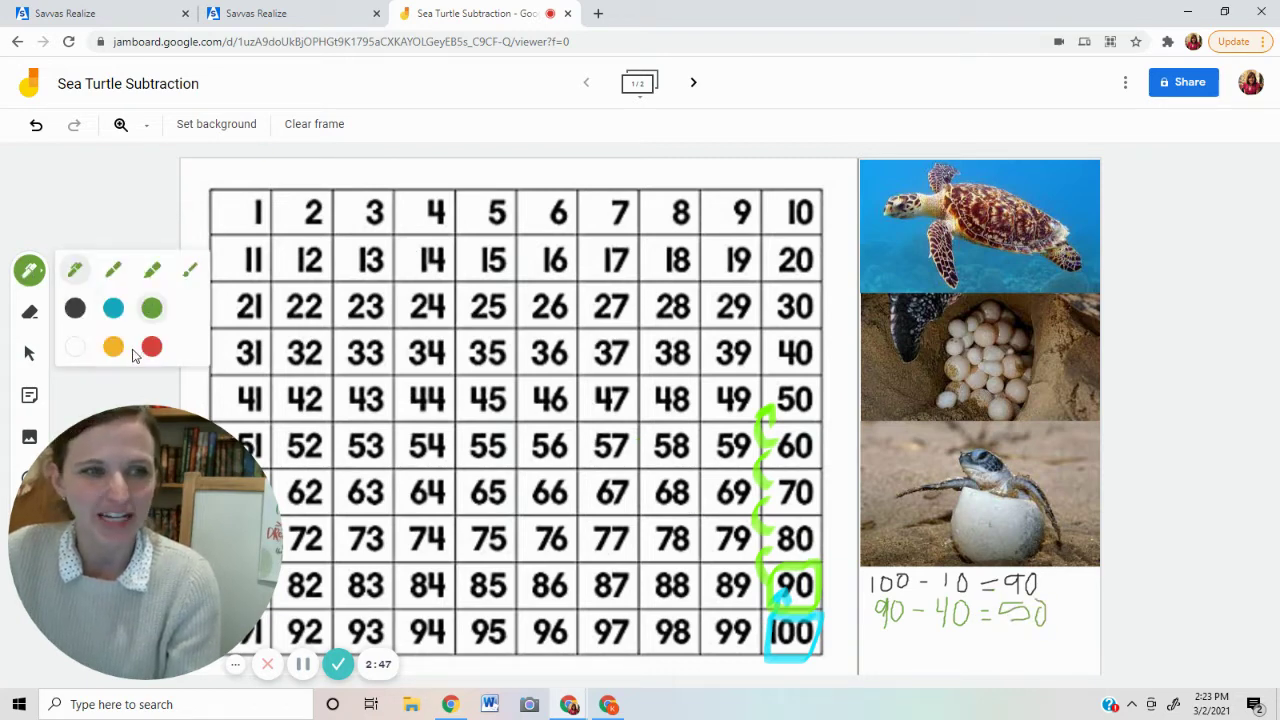
{"action": "left_click", "coordinate": [113, 347]}
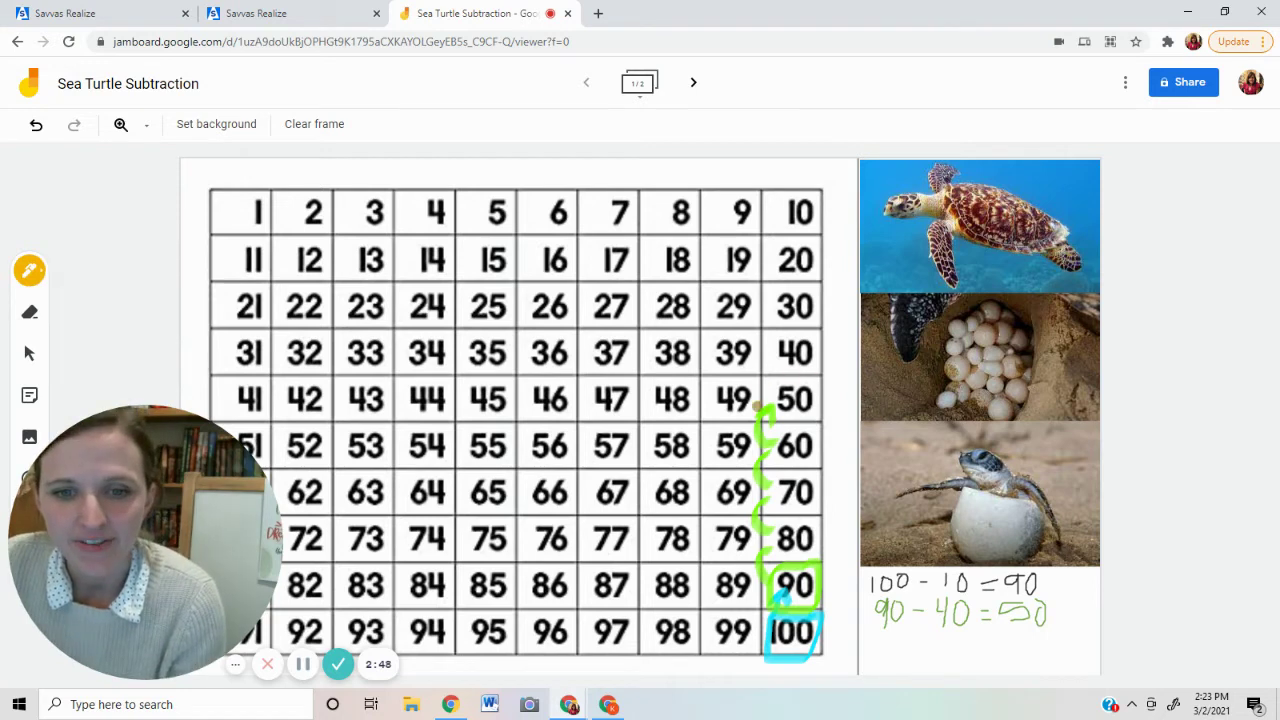
{"action": "mouse_move", "coordinate": [757, 406]}
{"action": "left_mouse_down"}
{"action": "mouse_move", "coordinate": [812, 414]}
{"action": "mouse_move", "coordinate": [815, 381]}
{"action": "mouse_move", "coordinate": [800, 378]}
{"action": "left_mouse_up"}
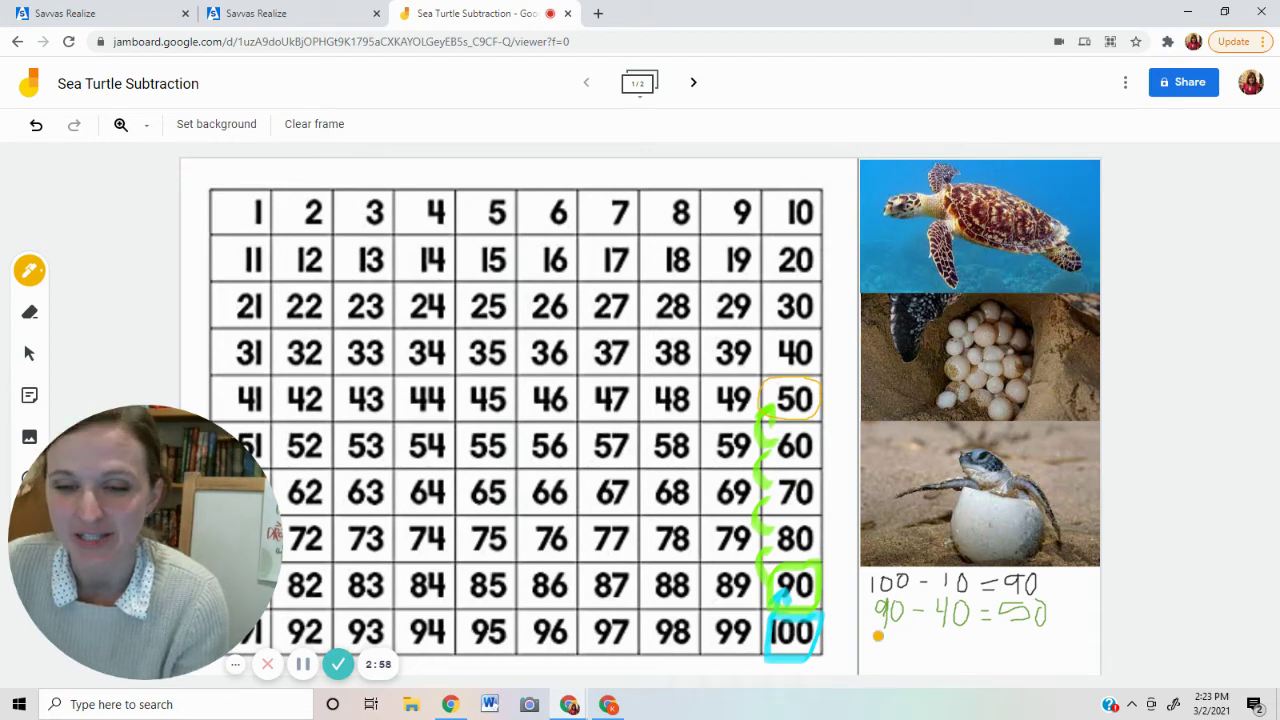
{"action": "mouse_move", "coordinate": [868, 638]}
{"action": "left_mouse_down"}
{"action": "mouse_move", "coordinate": [880, 660]}
{"action": "mouse_move", "coordinate": [902, 638]}
{"action": "mouse_move", "coordinate": [957, 664]}
{"action": "mouse_move", "coordinate": [964, 646]}
{"action": "mouse_move", "coordinate": [972, 668]}
{"action": "mouse_move", "coordinate": [973, 642]}
{"action": "mouse_move", "coordinate": [988, 648]}
{"action": "mouse_move", "coordinate": [981, 657]}
{"action": "left_mouse_up"}
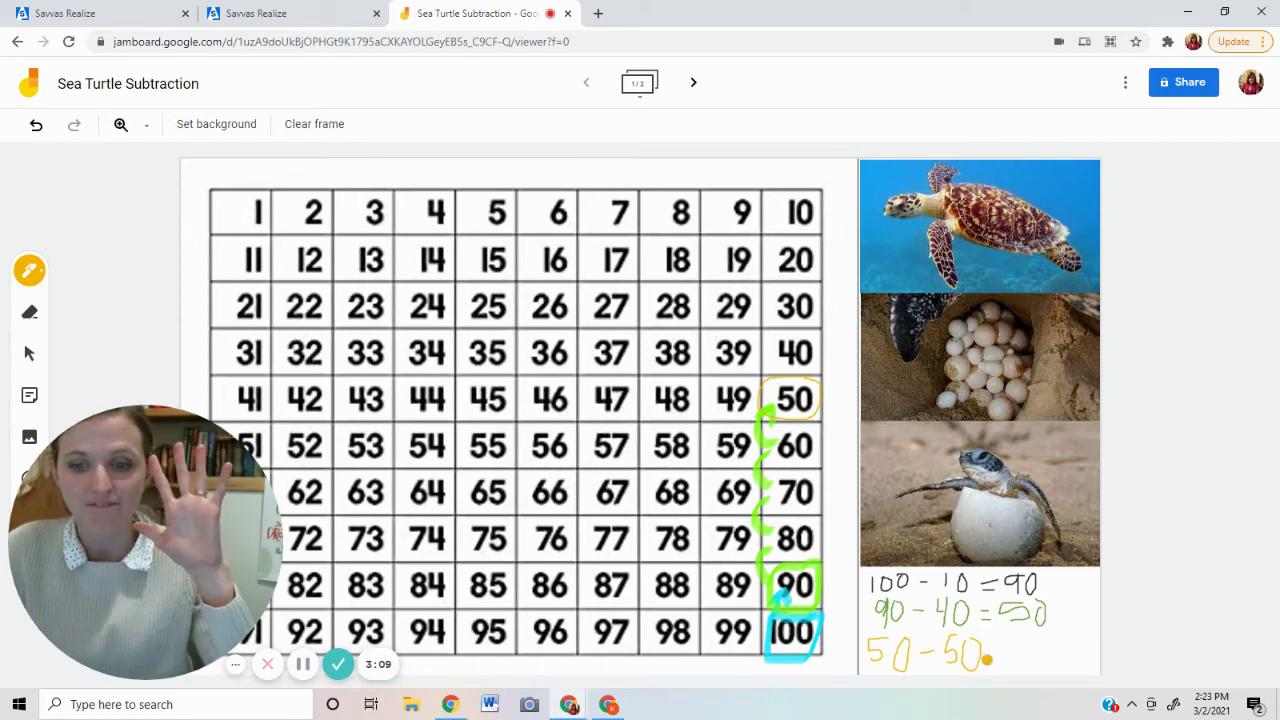
{"action": "left_click_drag", "start_coordinate": [988, 650], "coordinate": [1002, 649]}
{"action": "left_click_drag", "start_coordinate": [988, 661], "coordinate": [1003, 660]}
Step: Draw highlighter jump arcs from 40 up to 10 and write the answer 0
{"action": "left_click", "coordinate": [27, 276]}
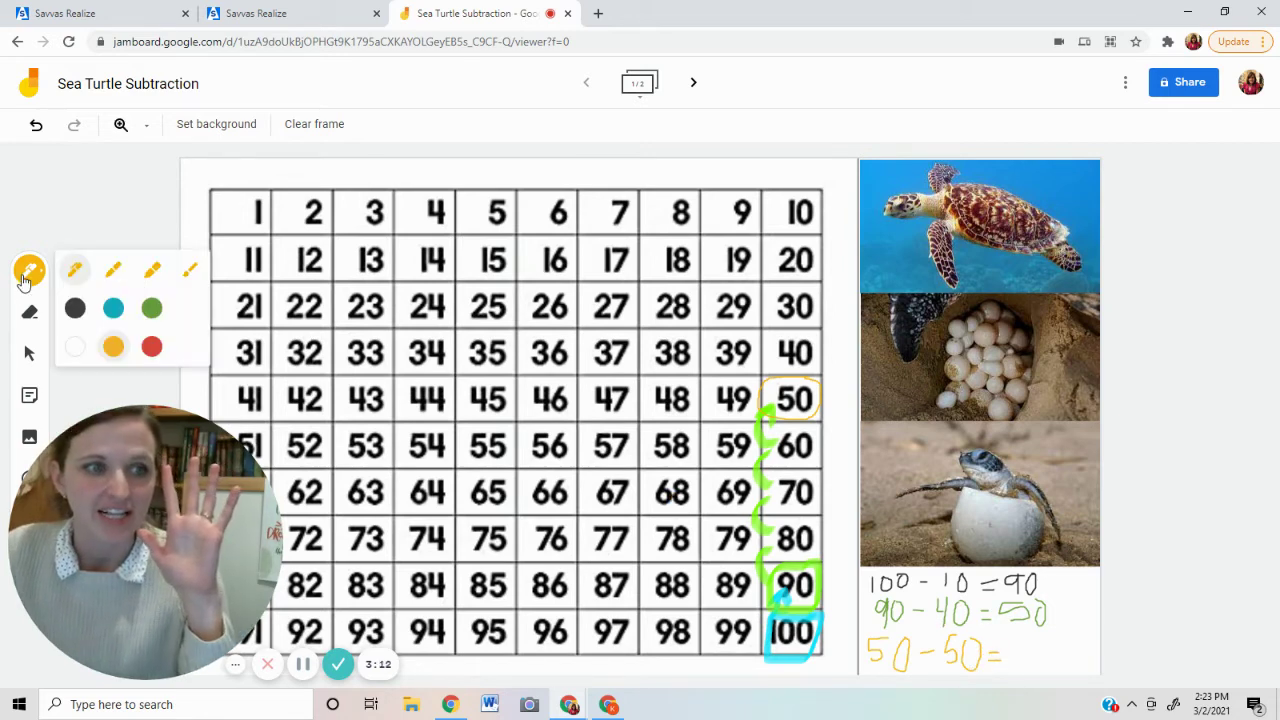
{"action": "left_click", "coordinate": [152, 270]}
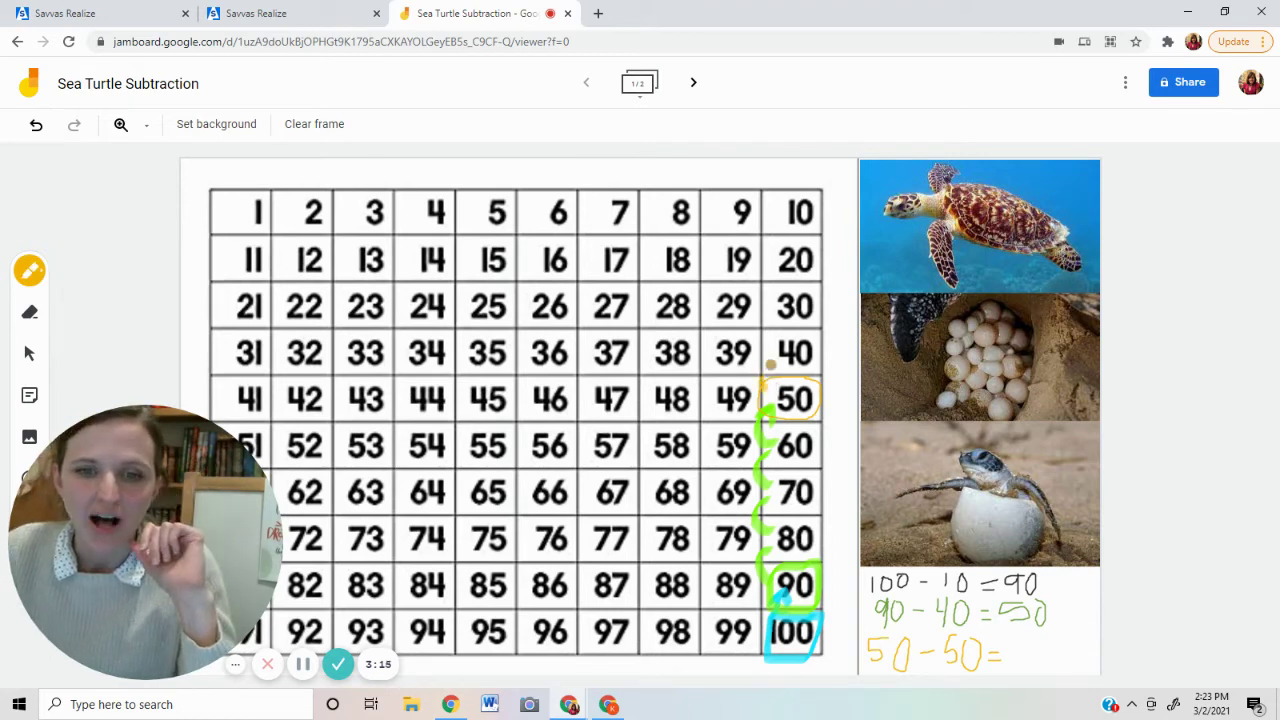
{"action": "left_click_drag", "start_coordinate": [760, 347], "coordinate": [766, 316]}
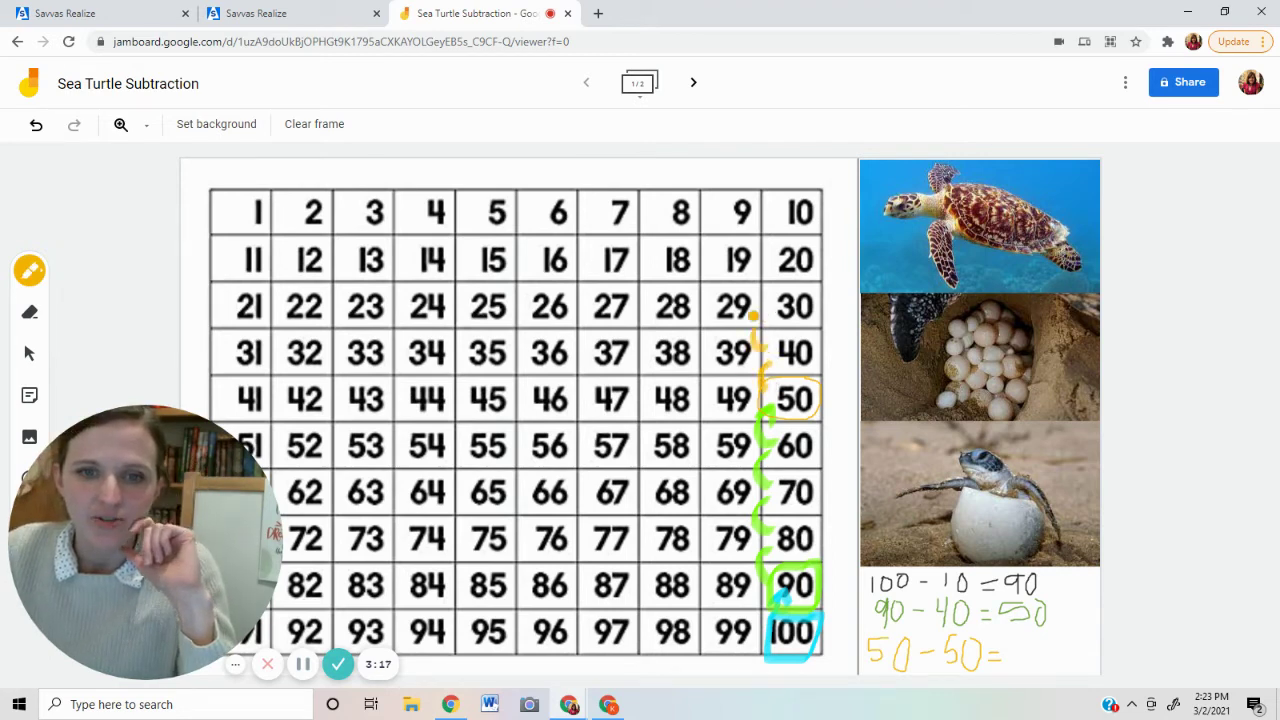
{"action": "mouse_move", "coordinate": [773, 263]}
{"action": "left_mouse_down"}
{"action": "mouse_move", "coordinate": [764, 224]}
{"action": "mouse_move", "coordinate": [766, 240]}
{"action": "mouse_move", "coordinate": [779, 215]}
{"action": "mouse_move", "coordinate": [760, 183]}
{"action": "mouse_move", "coordinate": [788, 172]}
{"action": "left_mouse_up"}
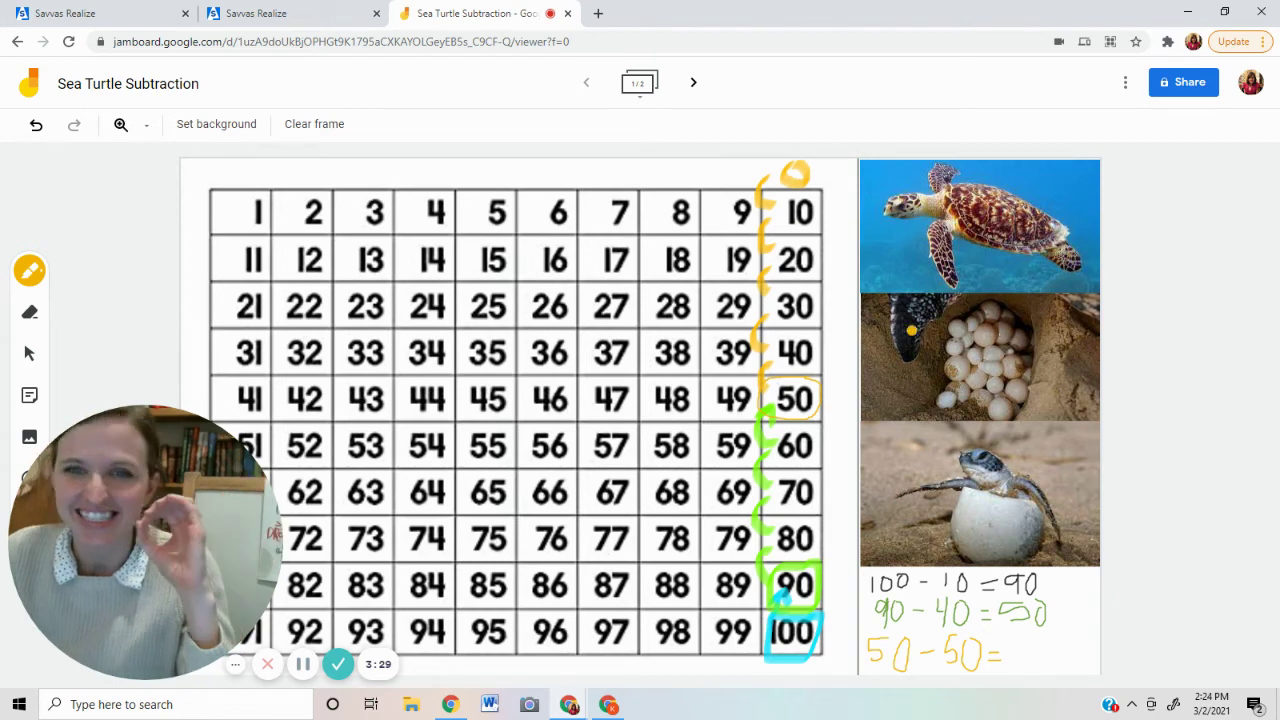
{"action": "left_click", "coordinate": [27, 272]}
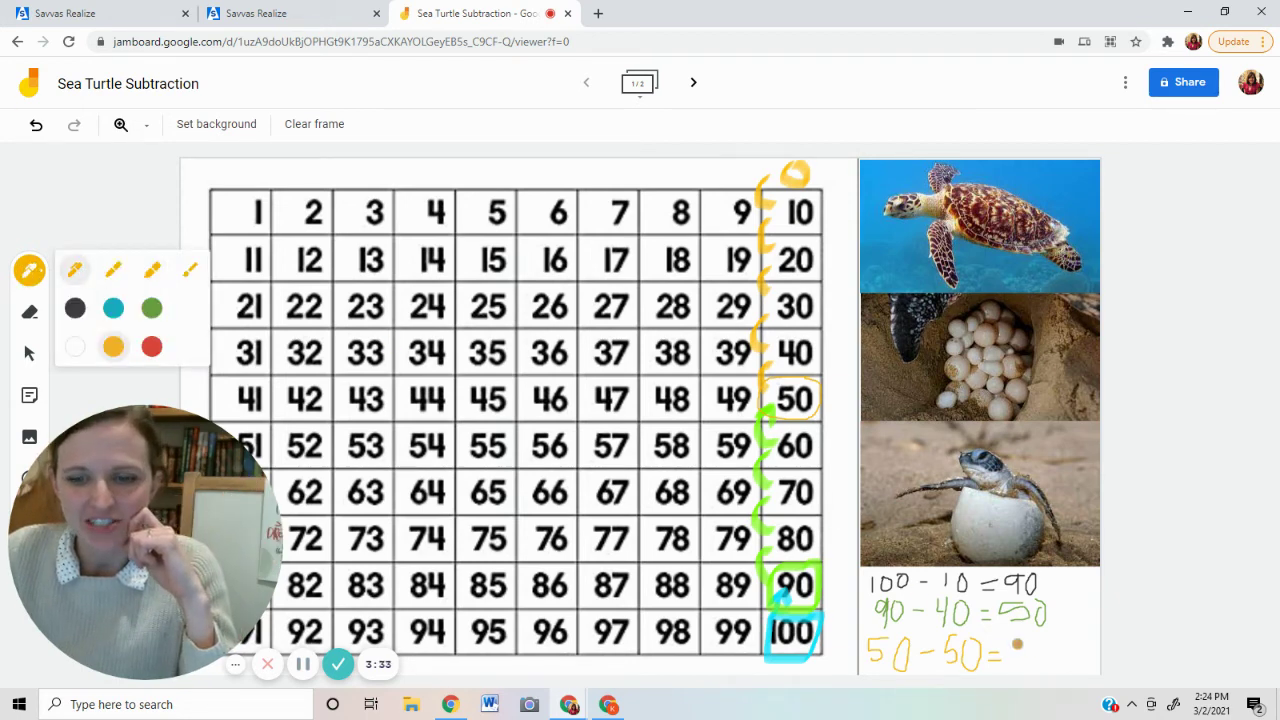
{"action": "mouse_move", "coordinate": [1017, 645]}
{"action": "left_mouse_down"}
{"action": "mouse_move", "coordinate": [1012, 660]}
{"action": "mouse_move", "coordinate": [1034, 658]}
{"action": "mouse_move", "coordinate": [1020, 643]}
{"action": "left_mouse_up"}
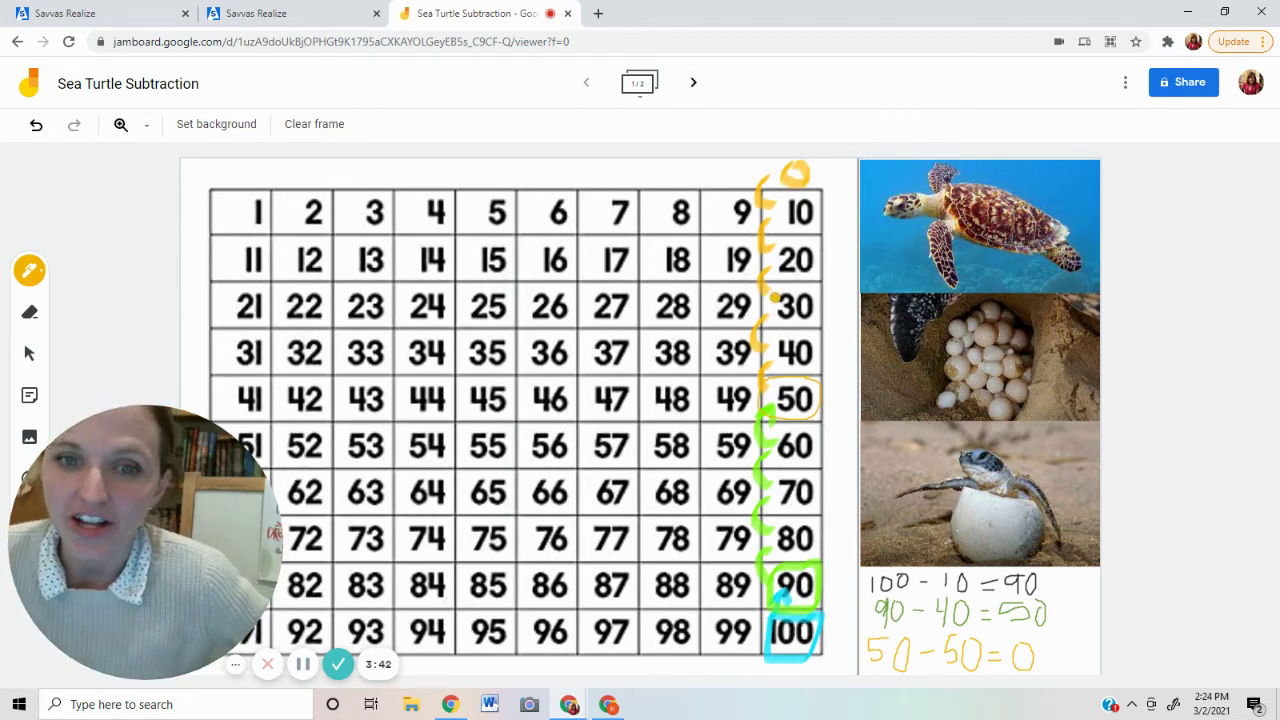
Step: On the second frame, mark and circle 87 in red
{"action": "left_click", "coordinate": [693, 83]}
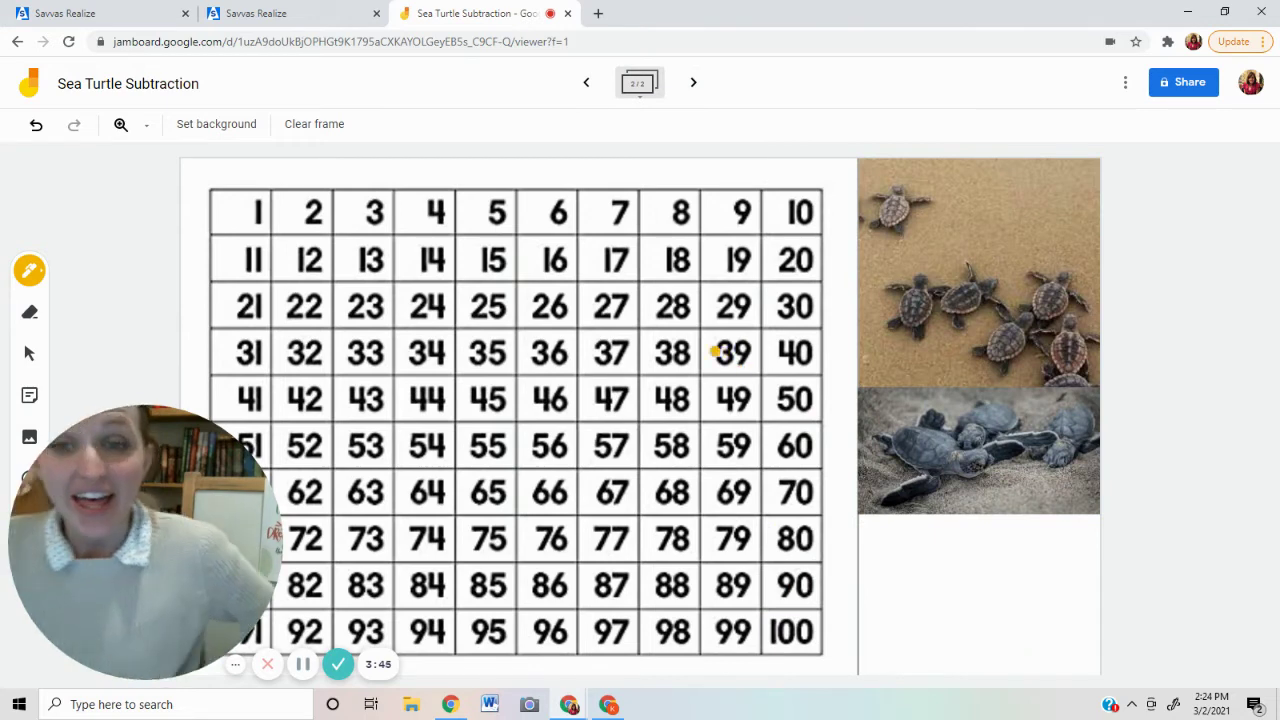
{"action": "left_click", "coordinate": [31, 278]}
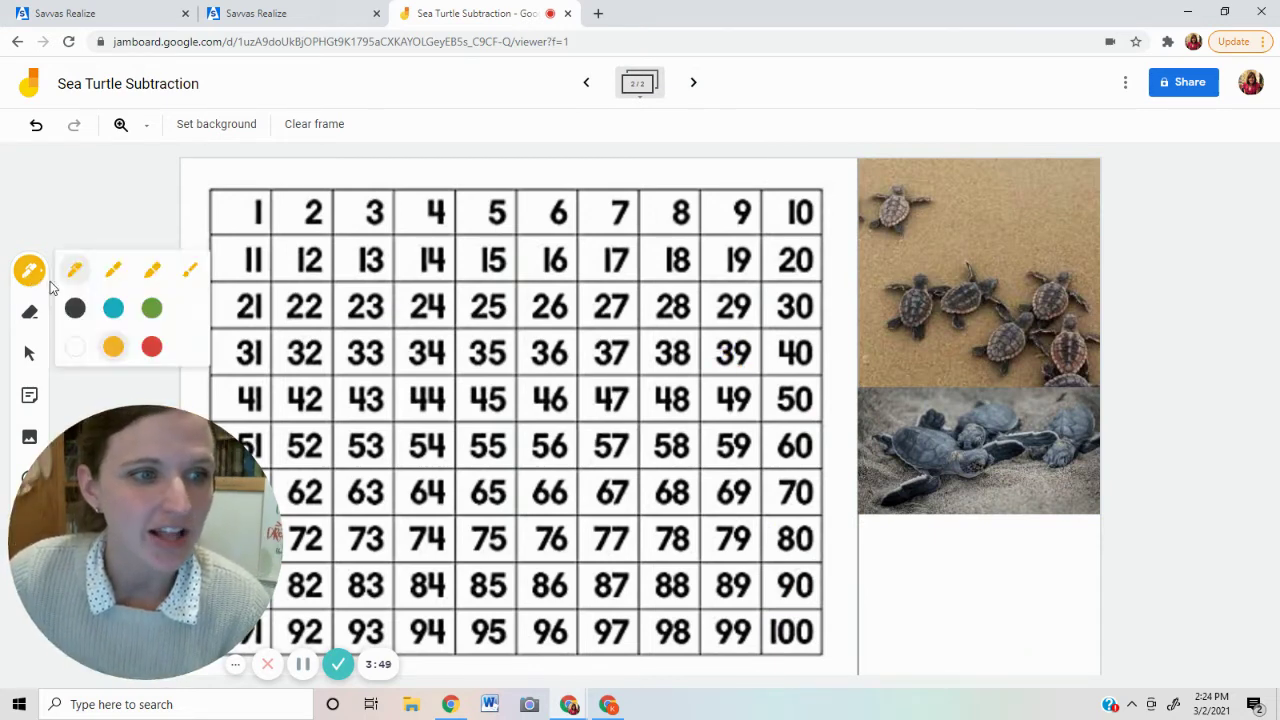
{"action": "left_click", "coordinate": [151, 346]}
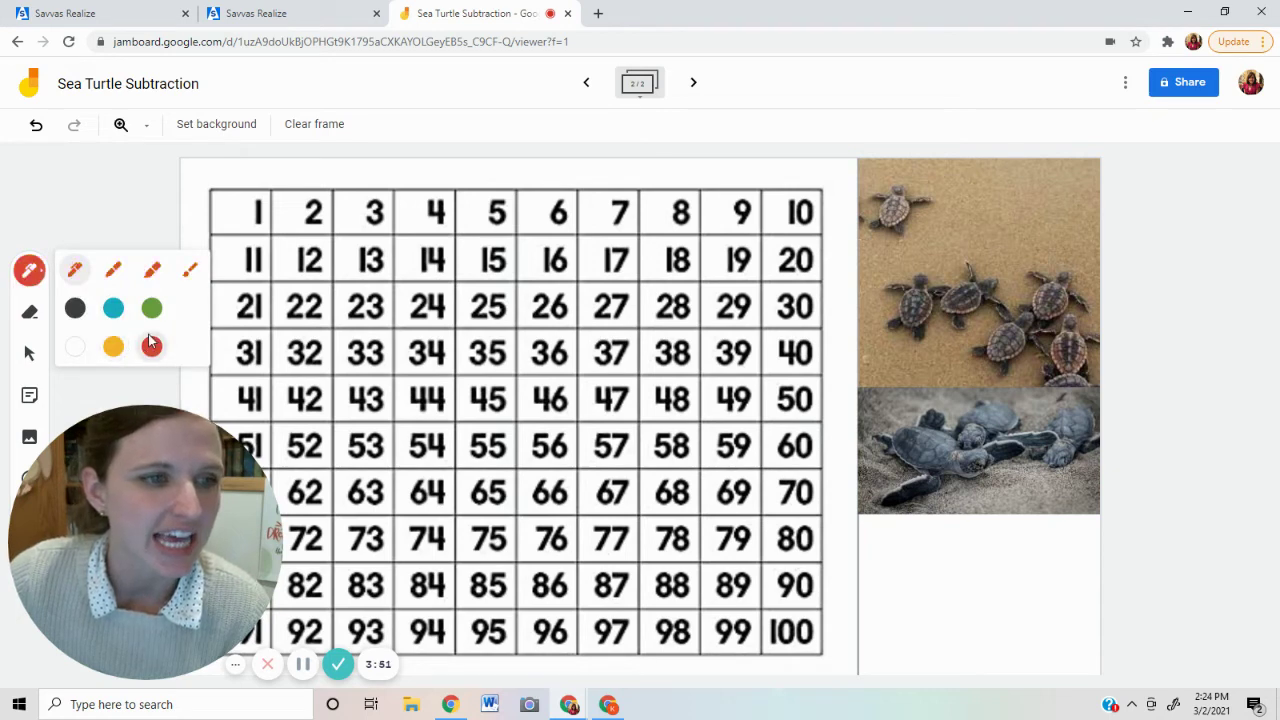
{"action": "left_click", "coordinate": [187, 273]}
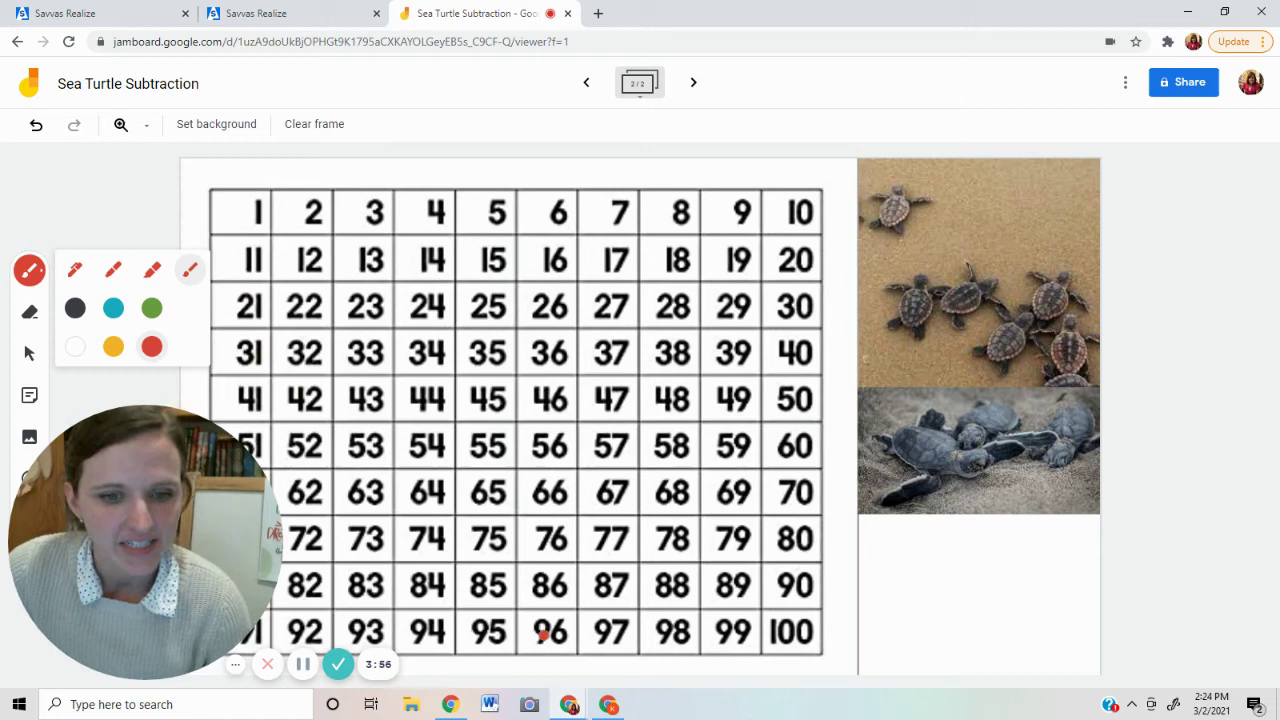
{"action": "mouse_move", "coordinate": [585, 573]}
{"action": "left_mouse_down"}
{"action": "mouse_move", "coordinate": [582, 600]}
{"action": "mouse_move", "coordinate": [632, 605]}
{"action": "mouse_move", "coordinate": [635, 575]}
{"action": "mouse_move", "coordinate": [610, 568]}
{"action": "left_mouse_up"}
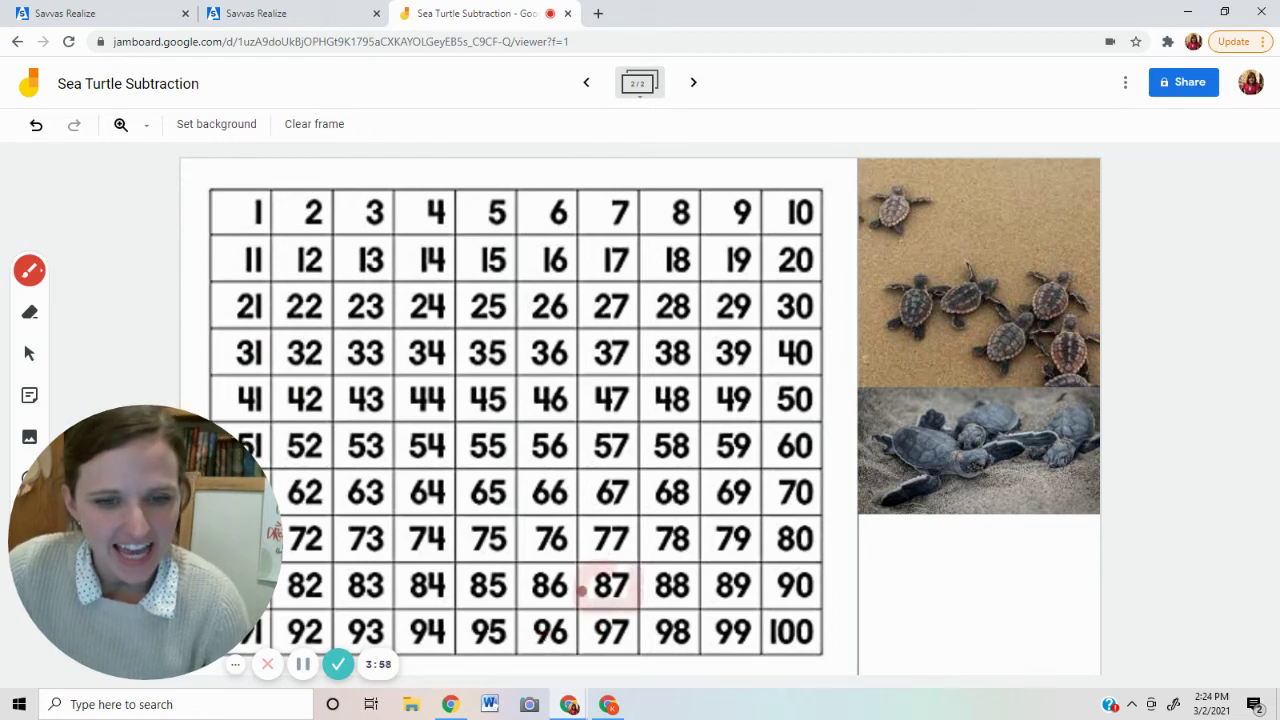
{"action": "left_click", "coordinate": [24, 272]}
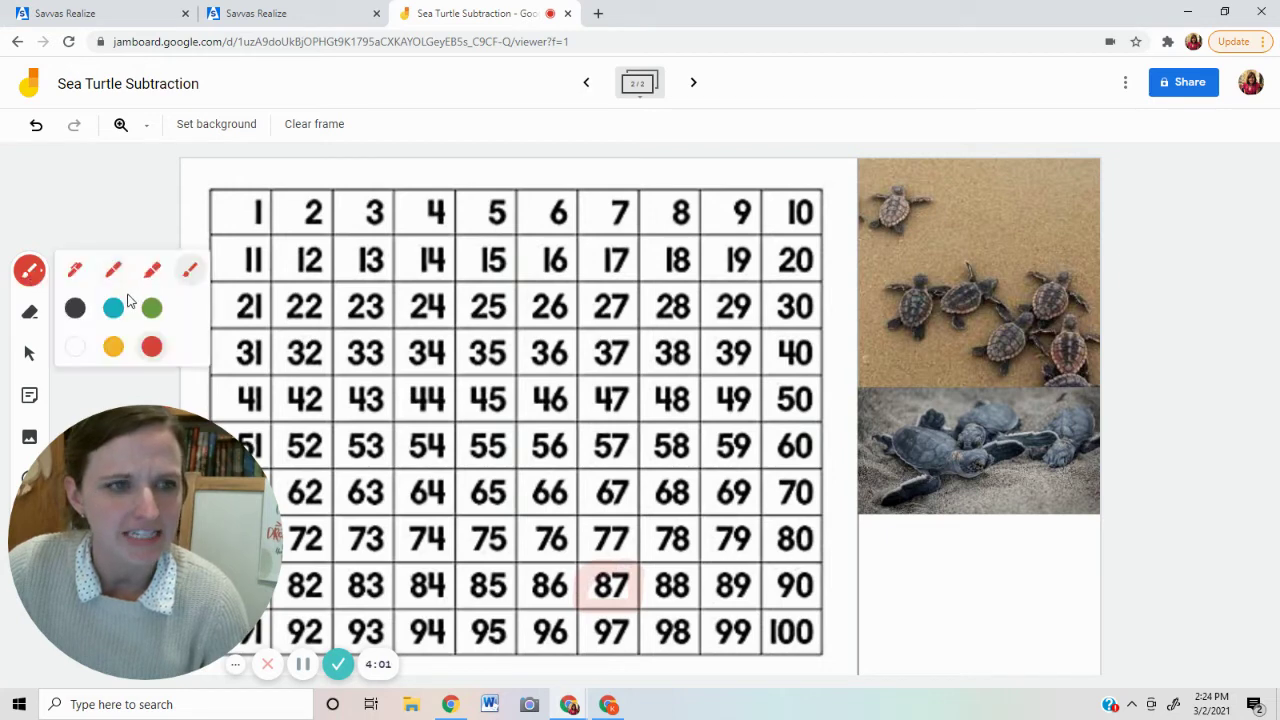
{"action": "left_click", "coordinate": [155, 280]}
{"action": "mouse_move", "coordinate": [605, 567]}
{"action": "left_mouse_down"}
{"action": "mouse_move", "coordinate": [590, 568]}
{"action": "mouse_move", "coordinate": [580, 595]}
{"action": "mouse_move", "coordinate": [630, 600]}
{"action": "mouse_move", "coordinate": [610, 566]}
{"action": "left_mouse_up"}
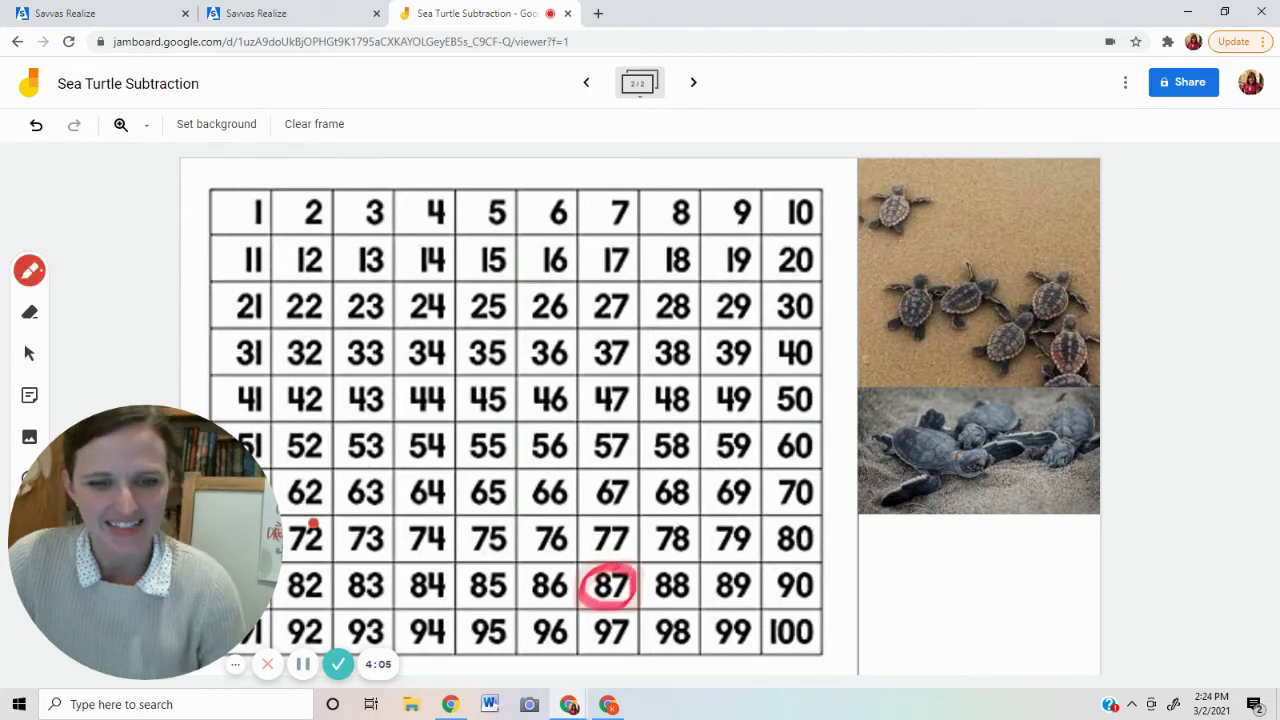
Step: With a thinner red pen, write 87-10=77 below the turtle photos
{"action": "left_click", "coordinate": [29, 271]}
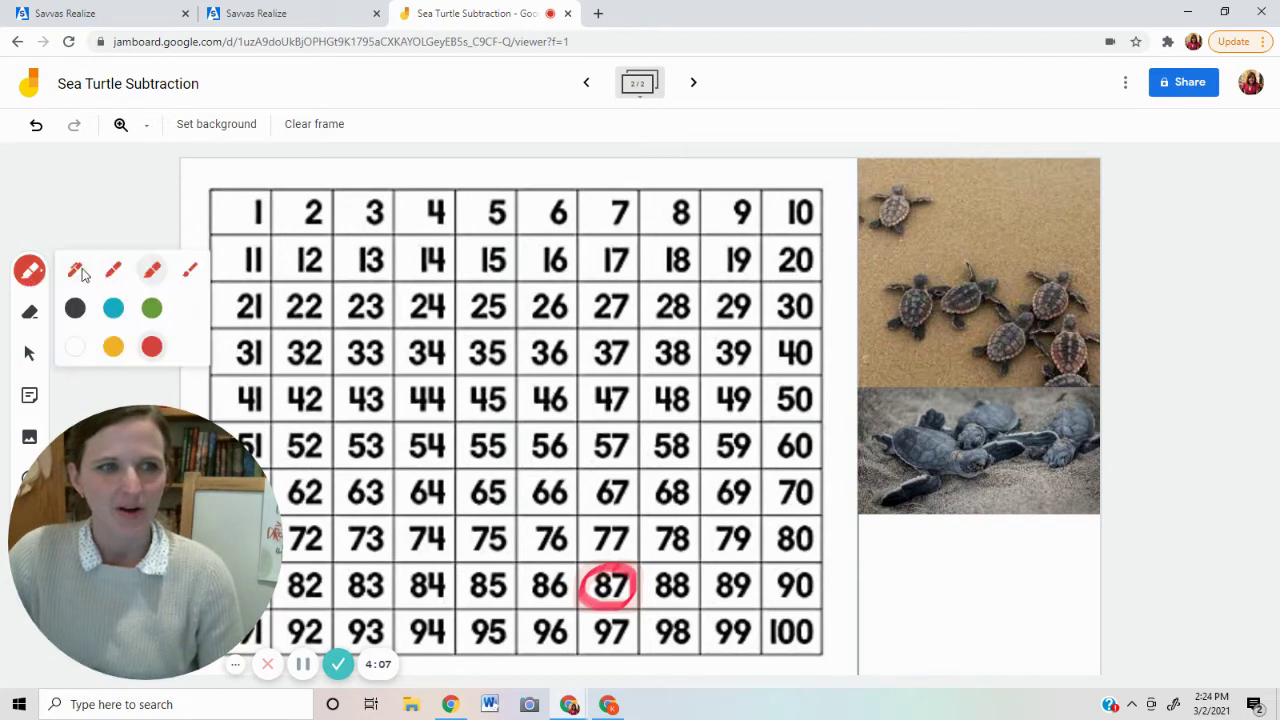
{"action": "left_click", "coordinate": [113, 270]}
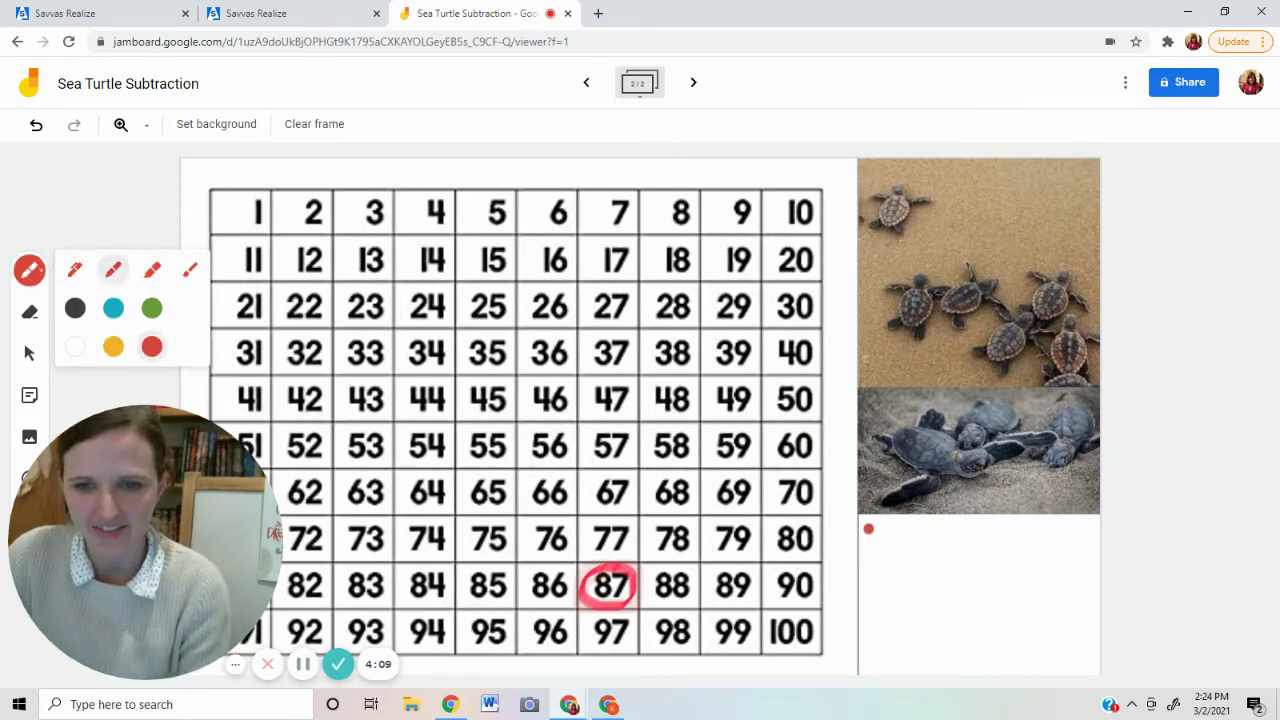
{"action": "left_click_drag", "start_coordinate": [874, 529], "coordinate": [874, 534]}
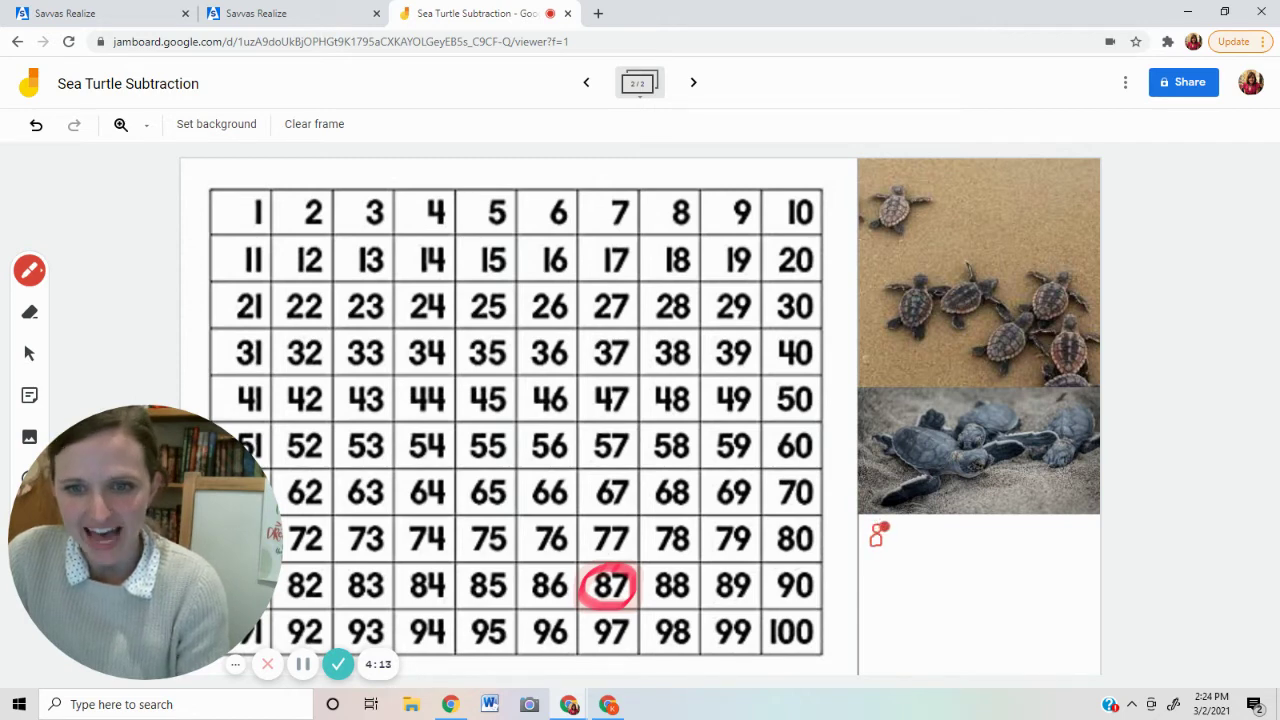
{"action": "left_click_drag", "start_coordinate": [890, 527], "coordinate": [882, 531]}
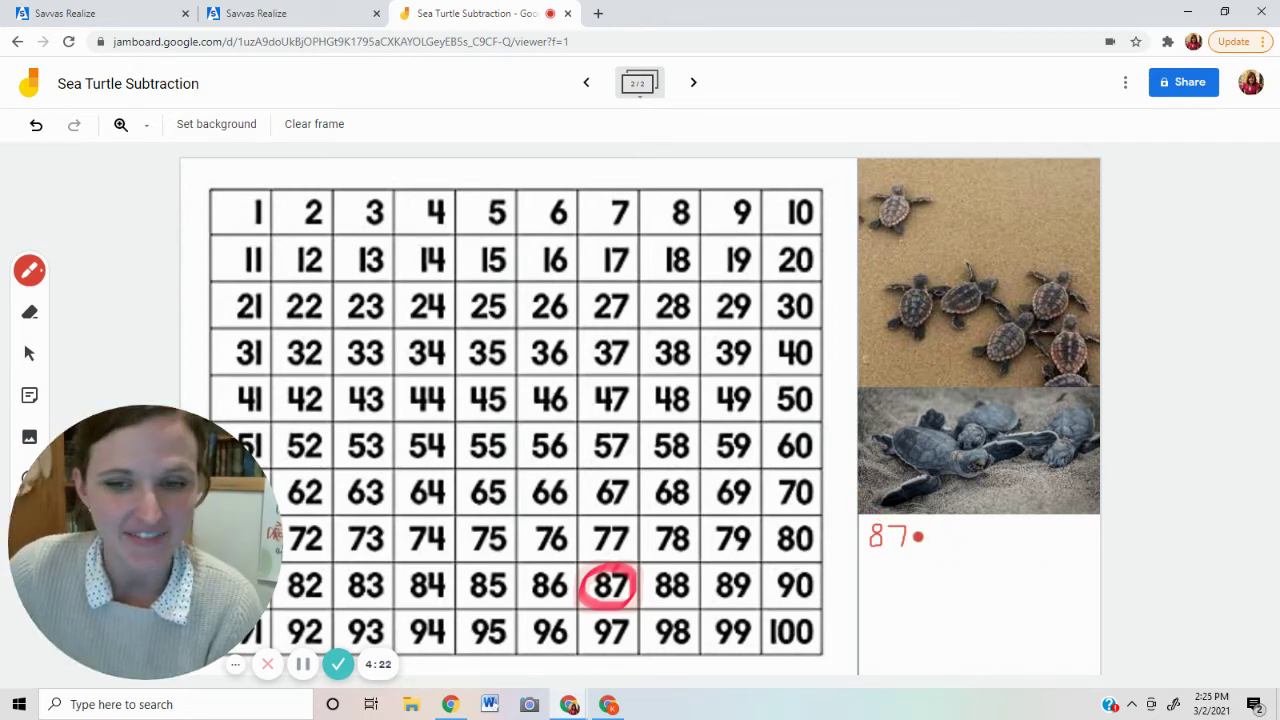
{"action": "mouse_move", "coordinate": [898, 537]}
{"action": "left_mouse_down"}
{"action": "mouse_move", "coordinate": [950, 552]}
{"action": "mouse_move", "coordinate": [964, 528]}
{"action": "mouse_move", "coordinate": [991, 536]}
{"action": "left_mouse_up"}
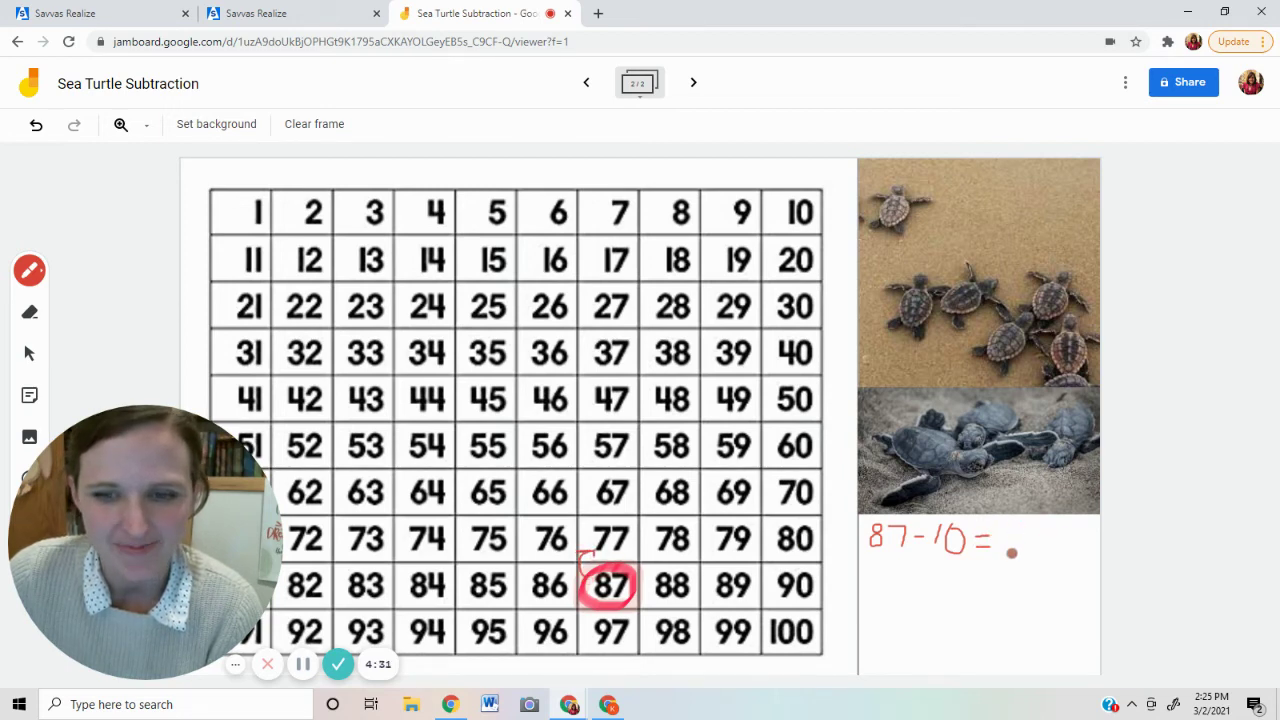
{"action": "mouse_move", "coordinate": [996, 526]}
{"action": "left_mouse_down"}
{"action": "mouse_move", "coordinate": [1010, 556]}
{"action": "mouse_move", "coordinate": [1042, 528]}
{"action": "left_mouse_up"}
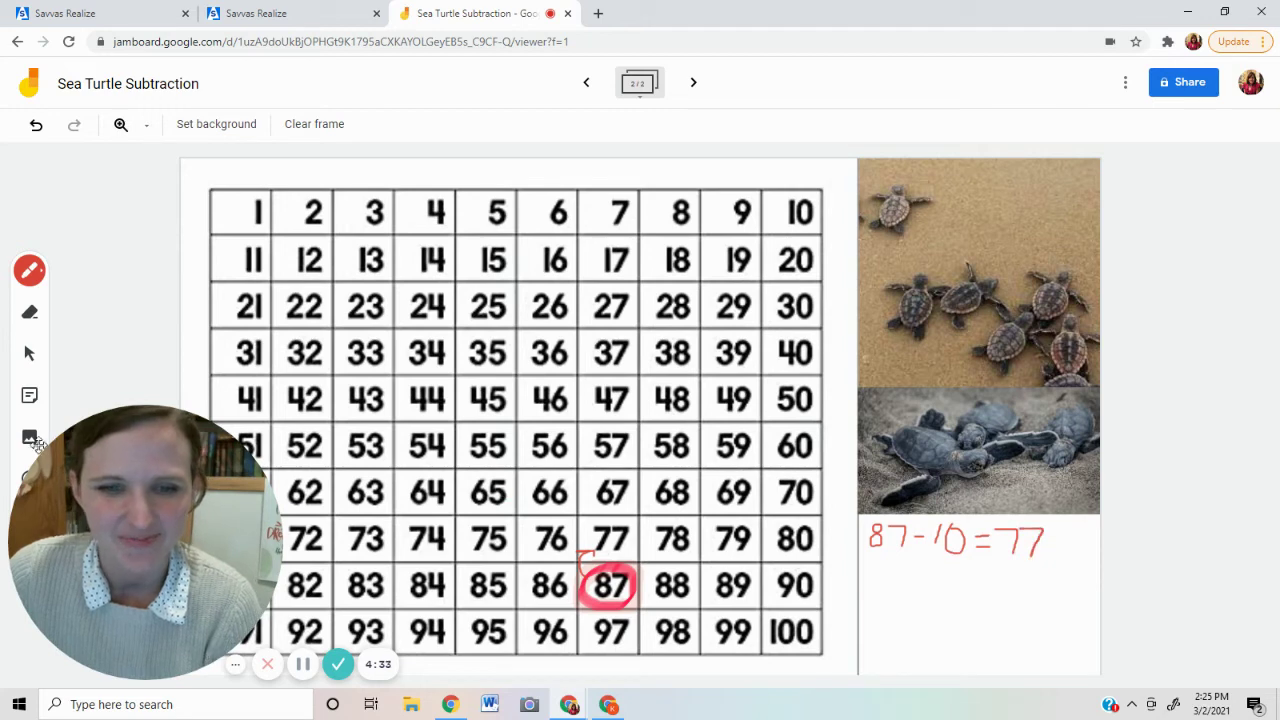
Step: Circle 77 in teal and write 77-40 below the first equation
{"action": "left_click", "coordinate": [29, 270]}
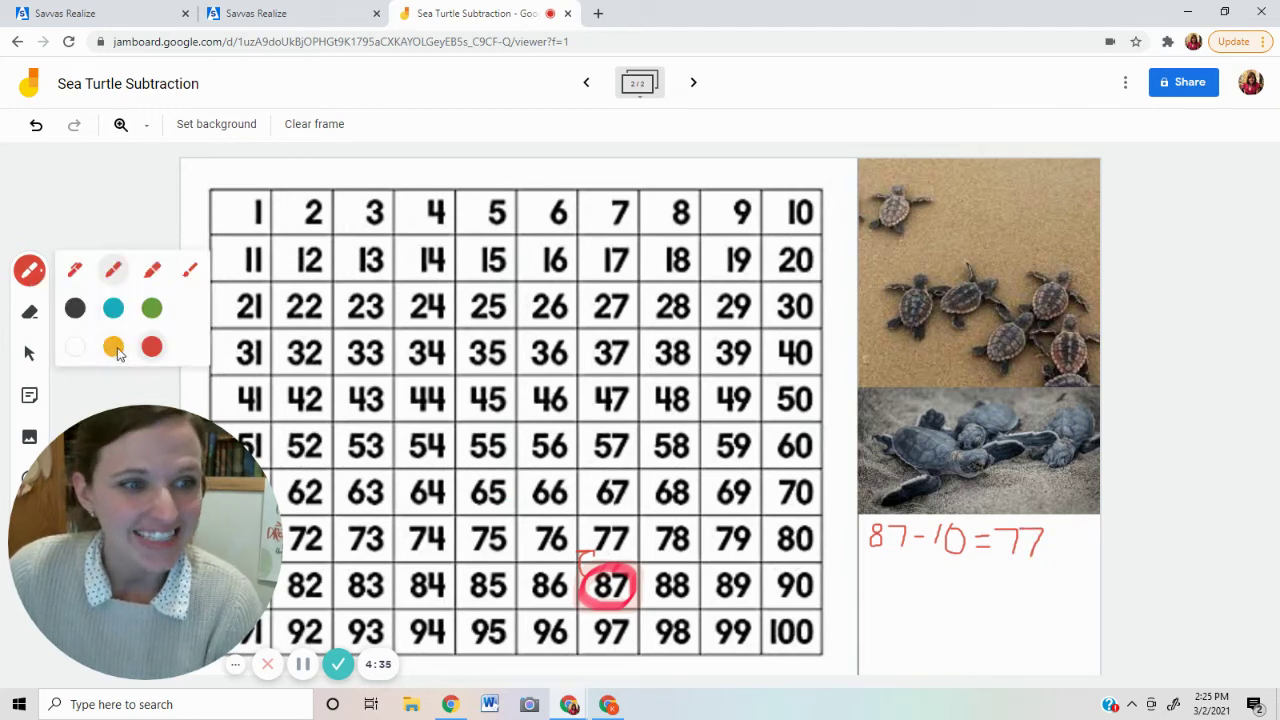
{"action": "left_click", "coordinate": [113, 308]}
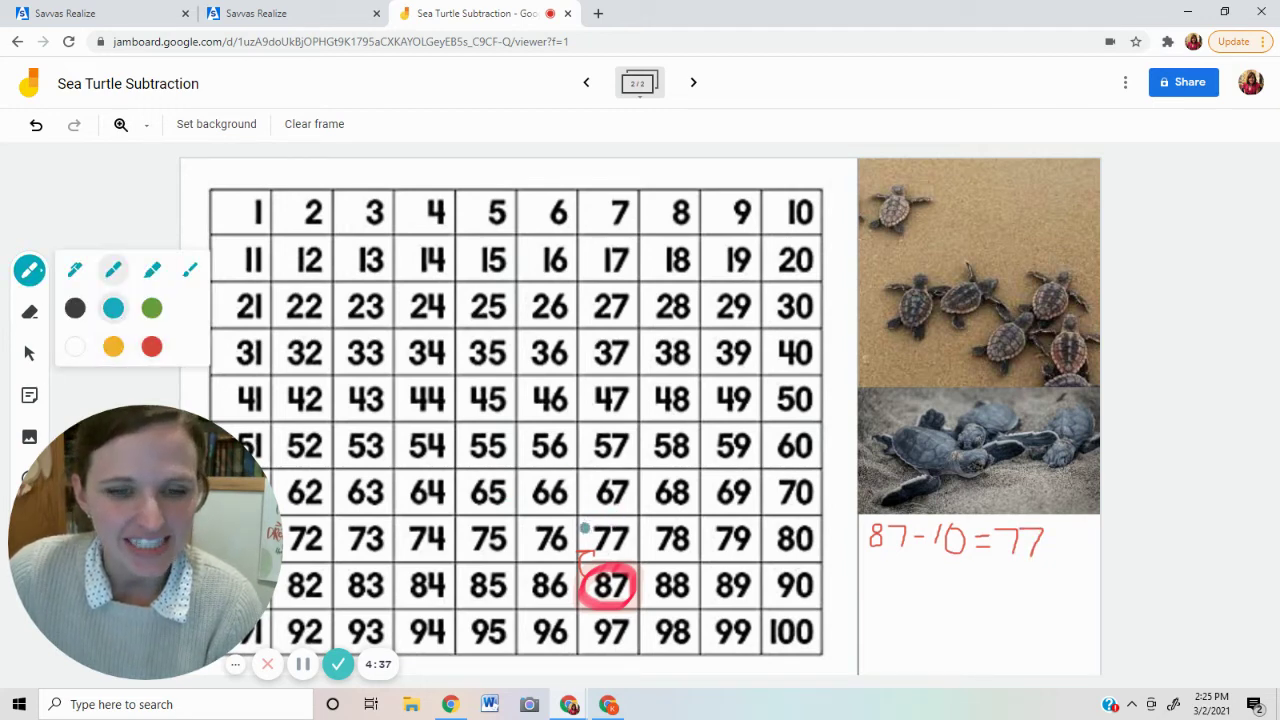
{"action": "mouse_move", "coordinate": [638, 538]}
{"action": "left_mouse_down"}
{"action": "mouse_move", "coordinate": [596, 518]}
{"action": "mouse_move", "coordinate": [614, 522]}
{"action": "left_mouse_up"}
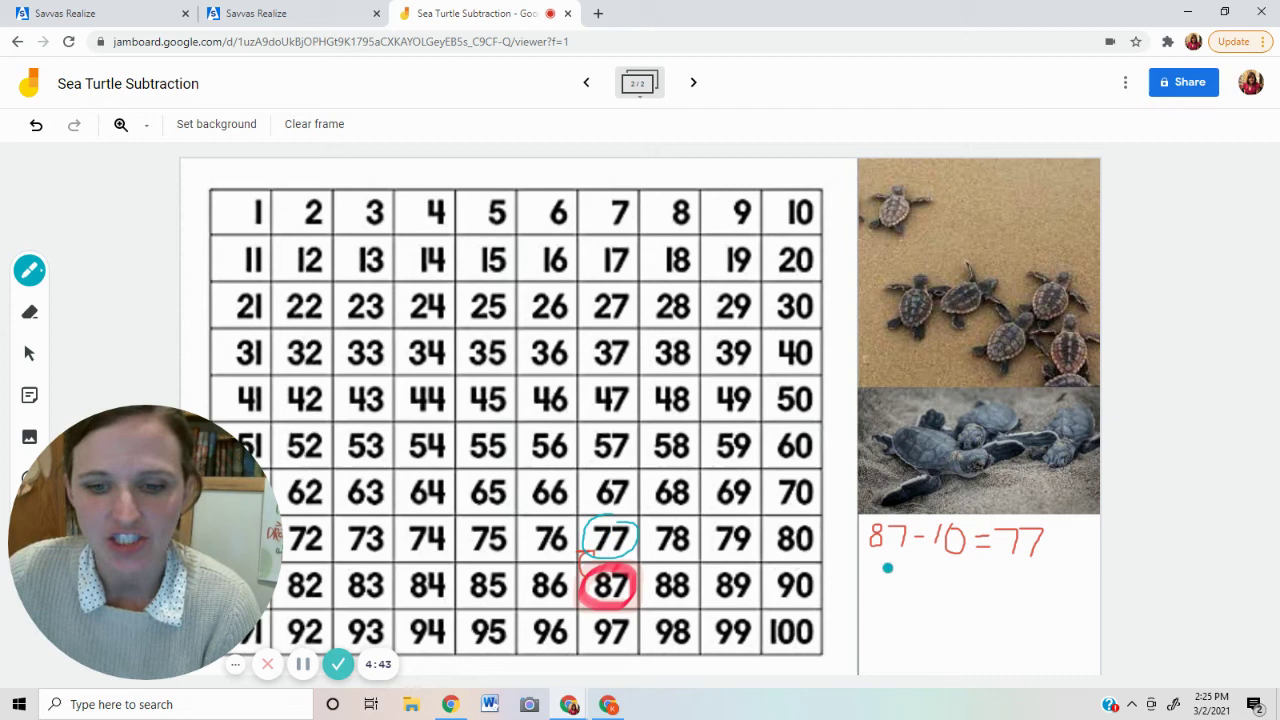
{"action": "mouse_move", "coordinate": [872, 572]}
{"action": "left_mouse_down"}
{"action": "mouse_move", "coordinate": [876, 601]}
{"action": "mouse_move", "coordinate": [901, 600]}
{"action": "mouse_move", "coordinate": [924, 576]}
{"action": "mouse_move", "coordinate": [958, 590]}
{"action": "mouse_move", "coordinate": [967, 566]}
{"action": "mouse_move", "coordinate": [998, 592]}
{"action": "left_mouse_up"}
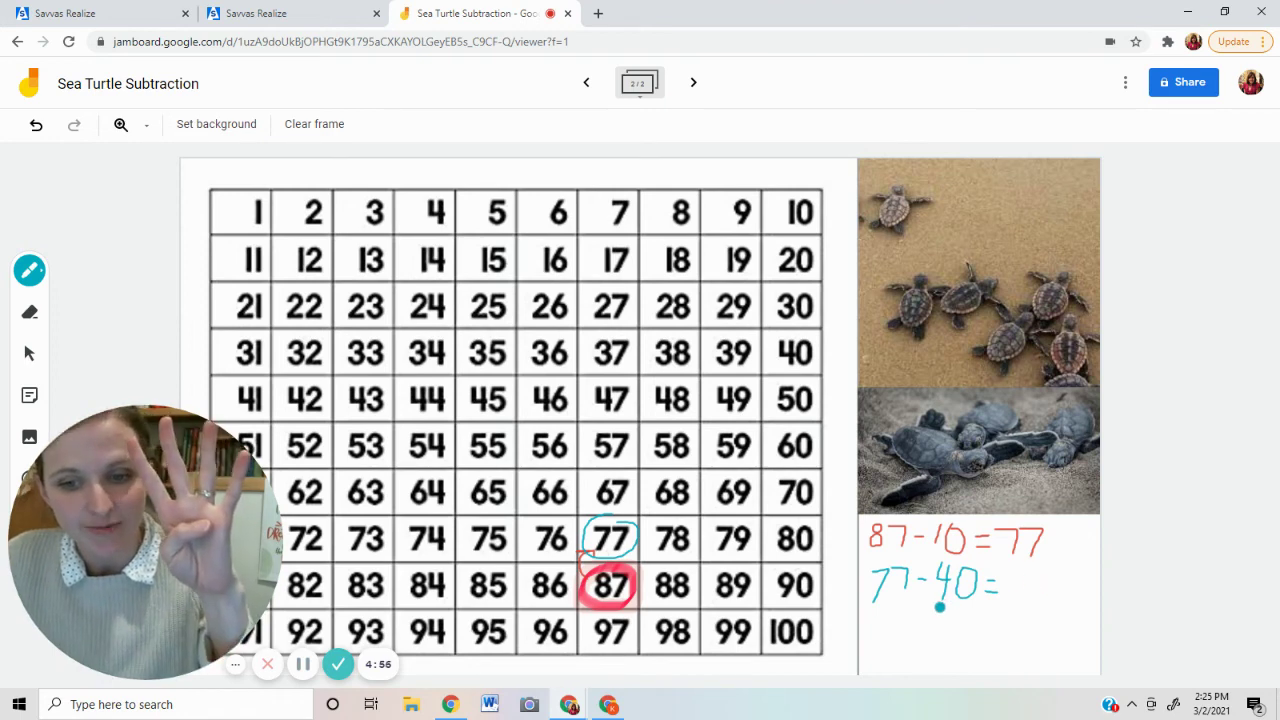
{"action": "left_click_drag", "start_coordinate": [939, 606], "coordinate": [950, 606]}
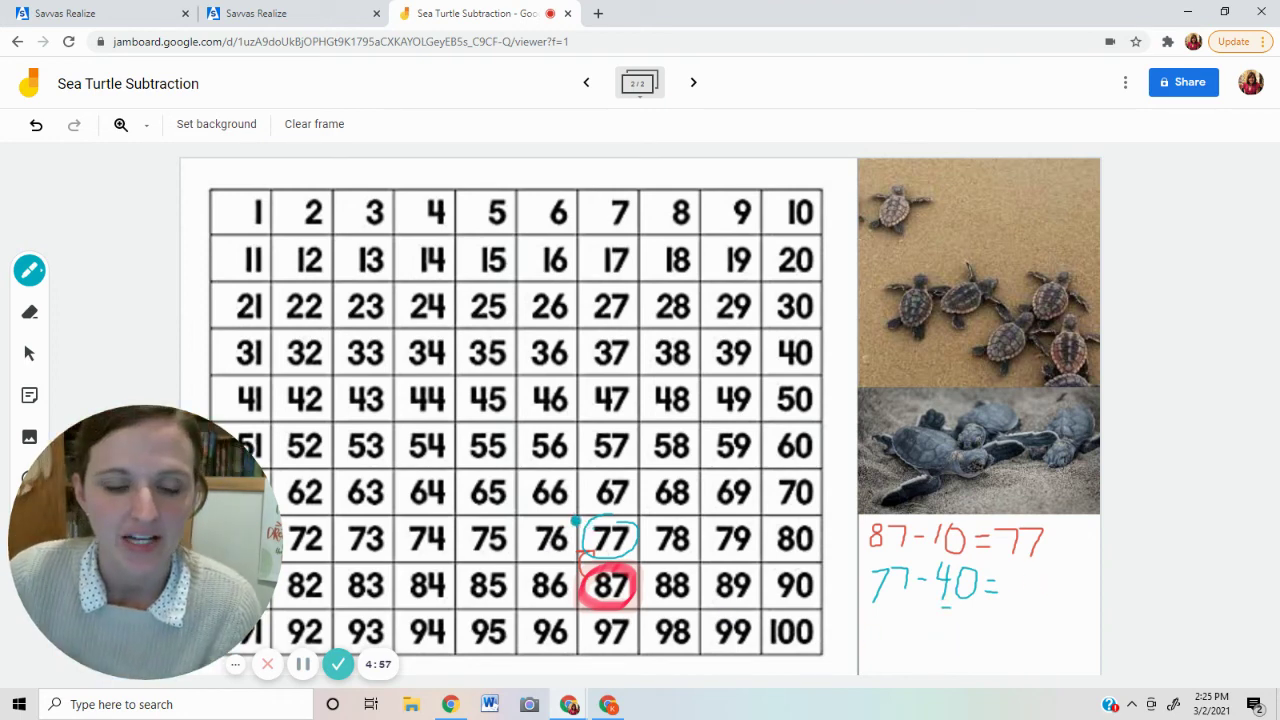
Step: Draw teal hops from 77 up to a circled 37 and write the answer 37
{"action": "left_click_drag", "start_coordinate": [590, 525], "coordinate": [578, 470]}
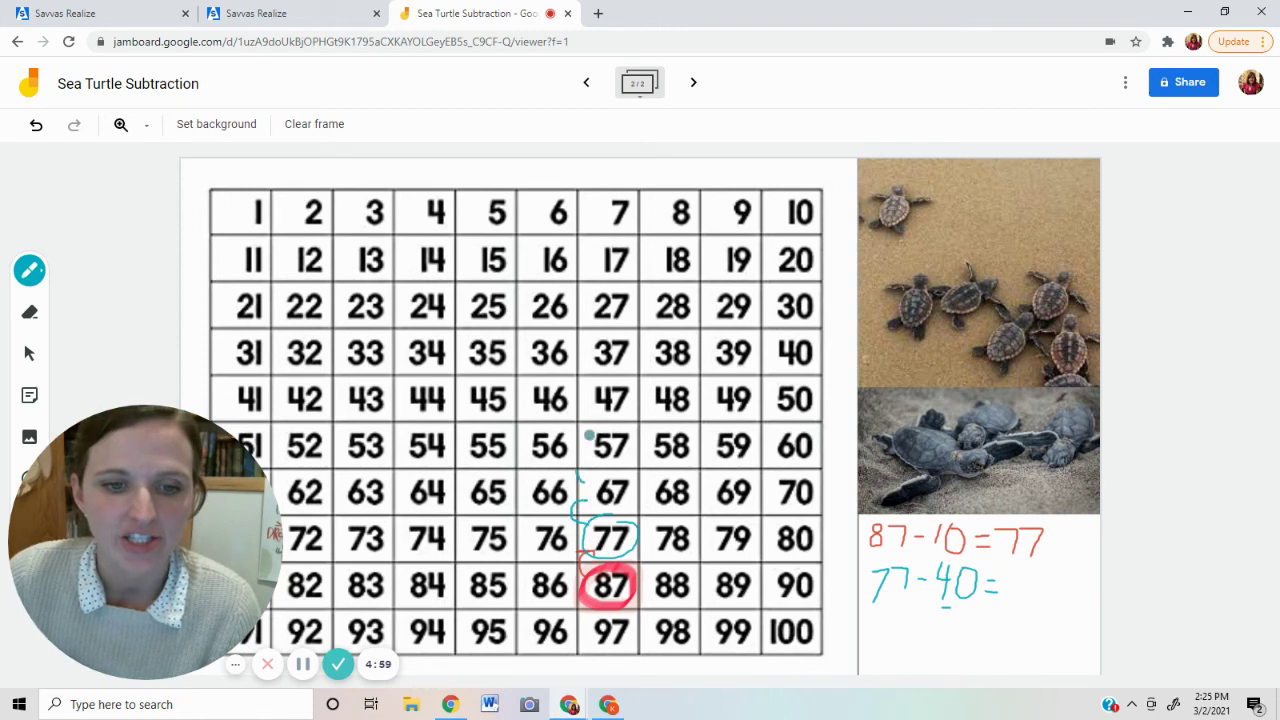
{"action": "left_click_drag", "start_coordinate": [580, 400], "coordinate": [574, 440]}
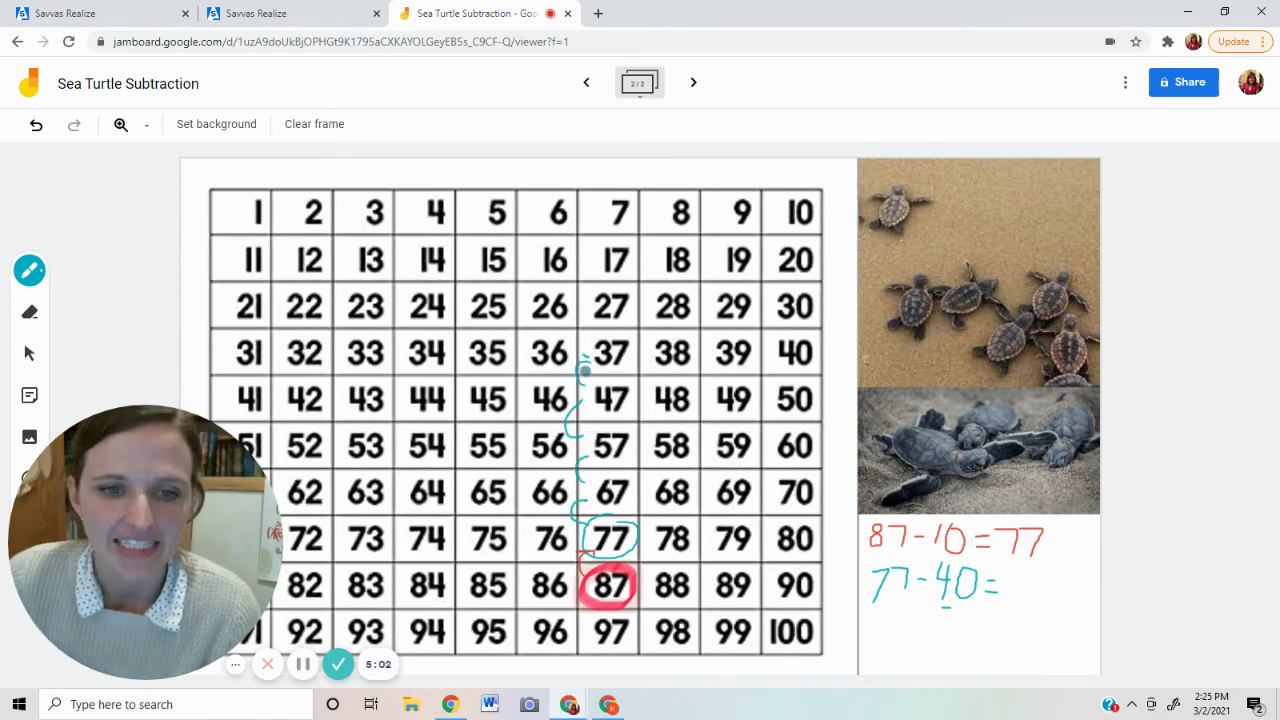
{"action": "mouse_move", "coordinate": [590, 385]}
{"action": "left_mouse_down"}
{"action": "mouse_move", "coordinate": [630, 361]}
{"action": "mouse_move", "coordinate": [587, 355]}
{"action": "left_mouse_up"}
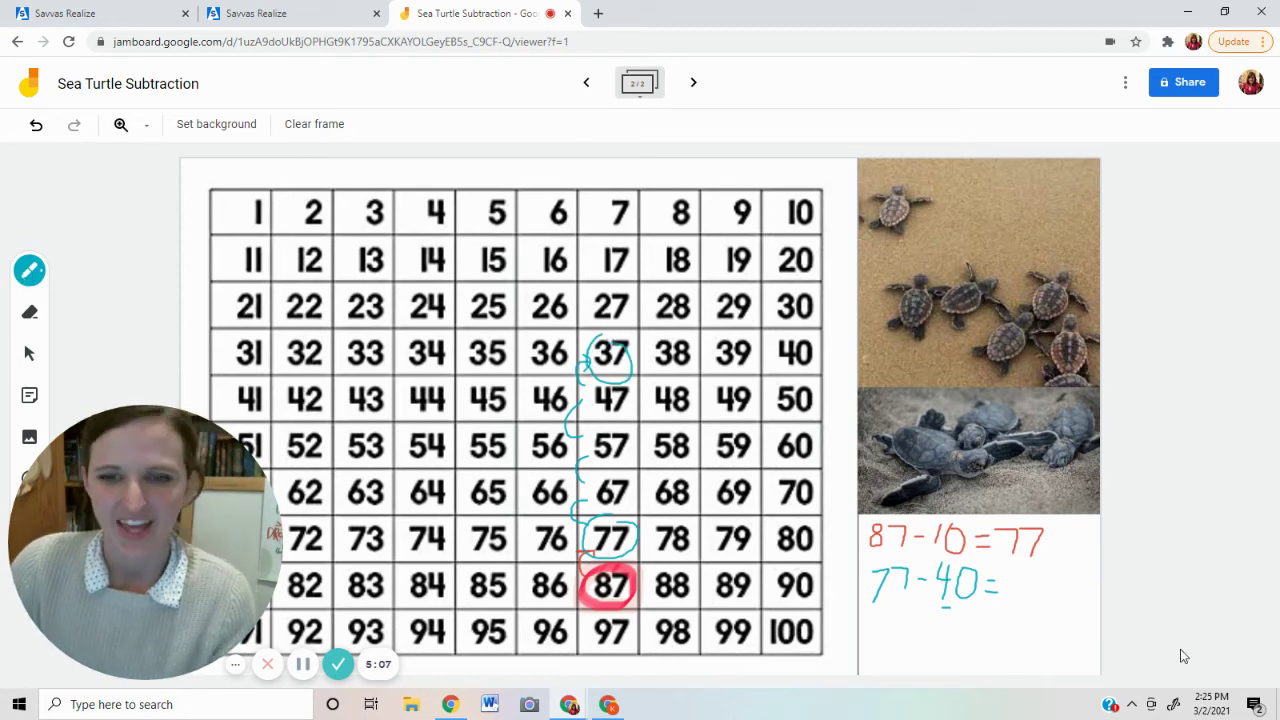
{"action": "mouse_move", "coordinate": [1003, 567]}
{"action": "left_mouse_down"}
{"action": "mouse_move", "coordinate": [1021, 590]}
{"action": "mouse_move", "coordinate": [1008, 600]}
{"action": "mouse_move", "coordinate": [1040, 599]}
{"action": "left_mouse_up"}
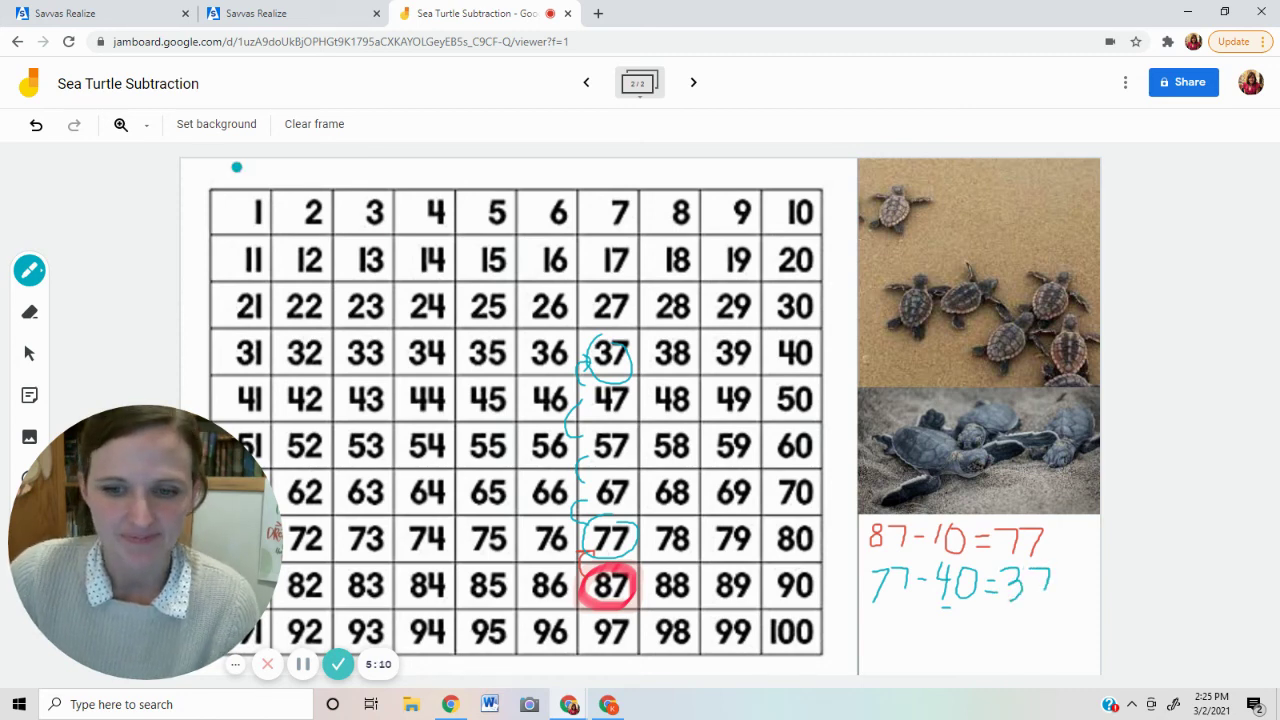
Step: In green, write 37-30=7 under the second equation and draw hops from 37 up to 7
{"action": "left_click", "coordinate": [29, 270]}
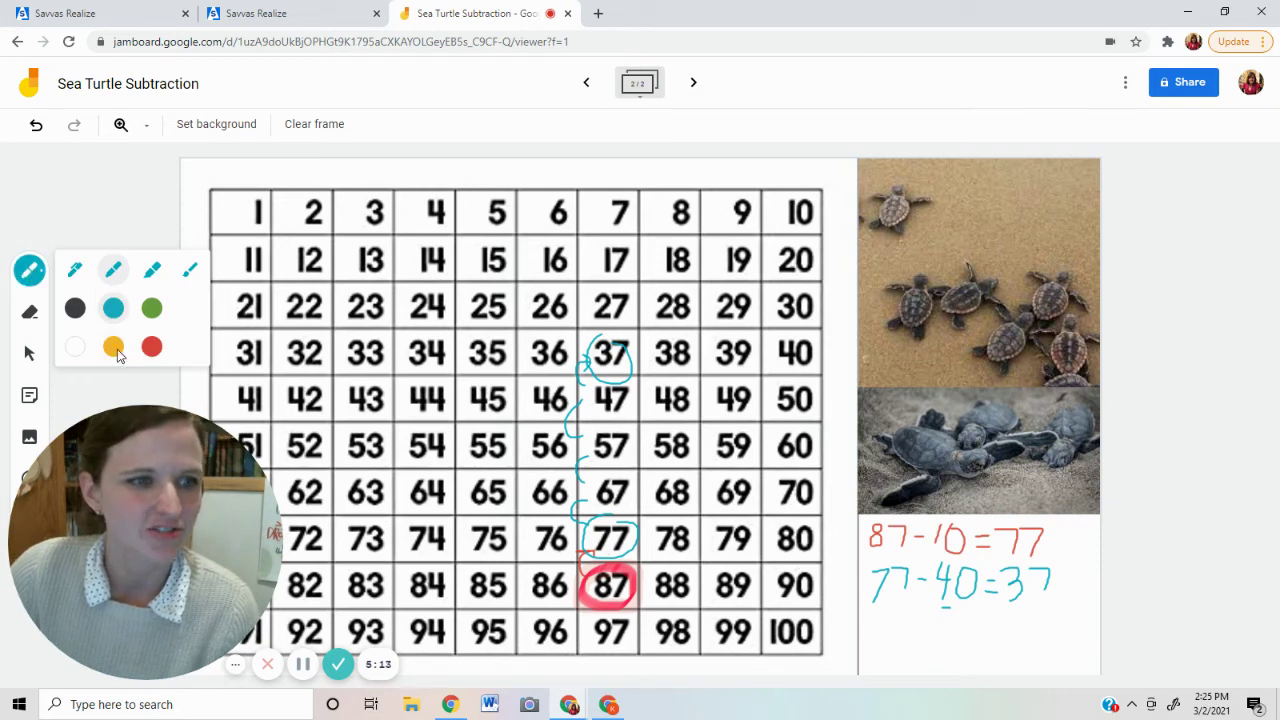
{"action": "left_click", "coordinate": [151, 308]}
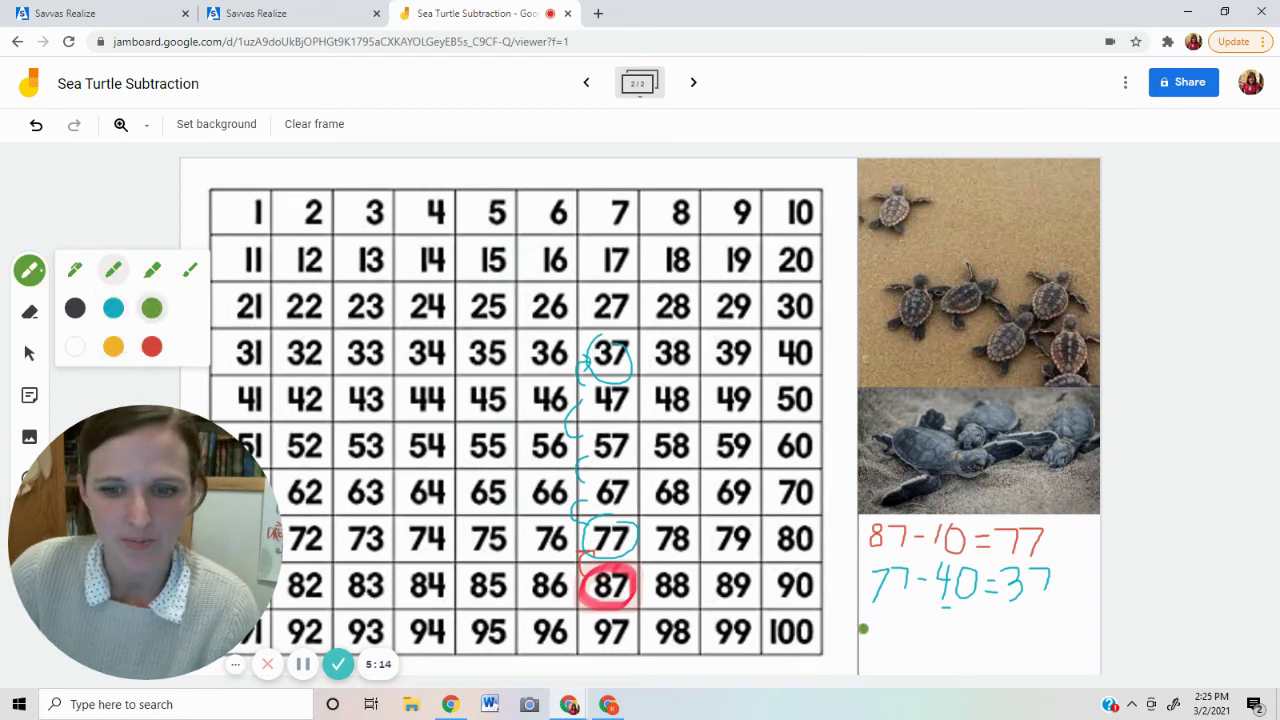
{"action": "mouse_move", "coordinate": [868, 624]}
{"action": "left_mouse_down"}
{"action": "mouse_move", "coordinate": [884, 638]}
{"action": "mouse_move", "coordinate": [870, 652]}
{"action": "left_mouse_up"}
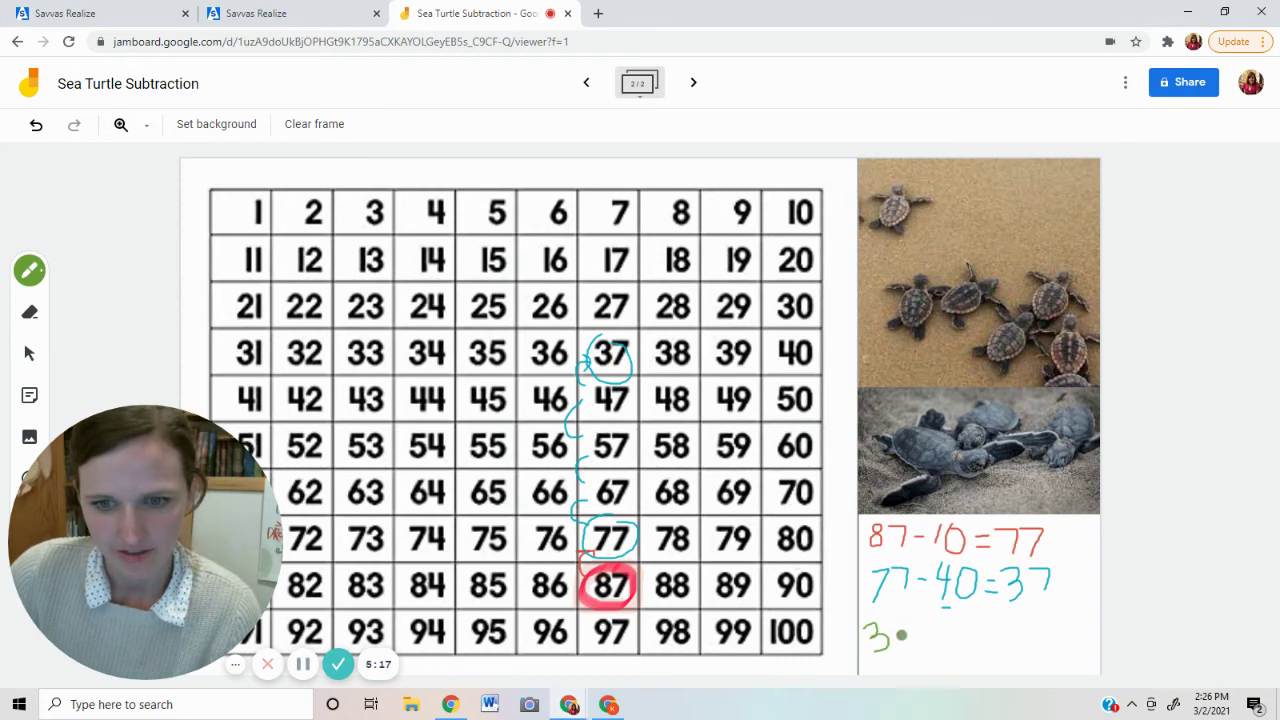
{"action": "left_click_drag", "start_coordinate": [884, 622], "coordinate": [892, 648]}
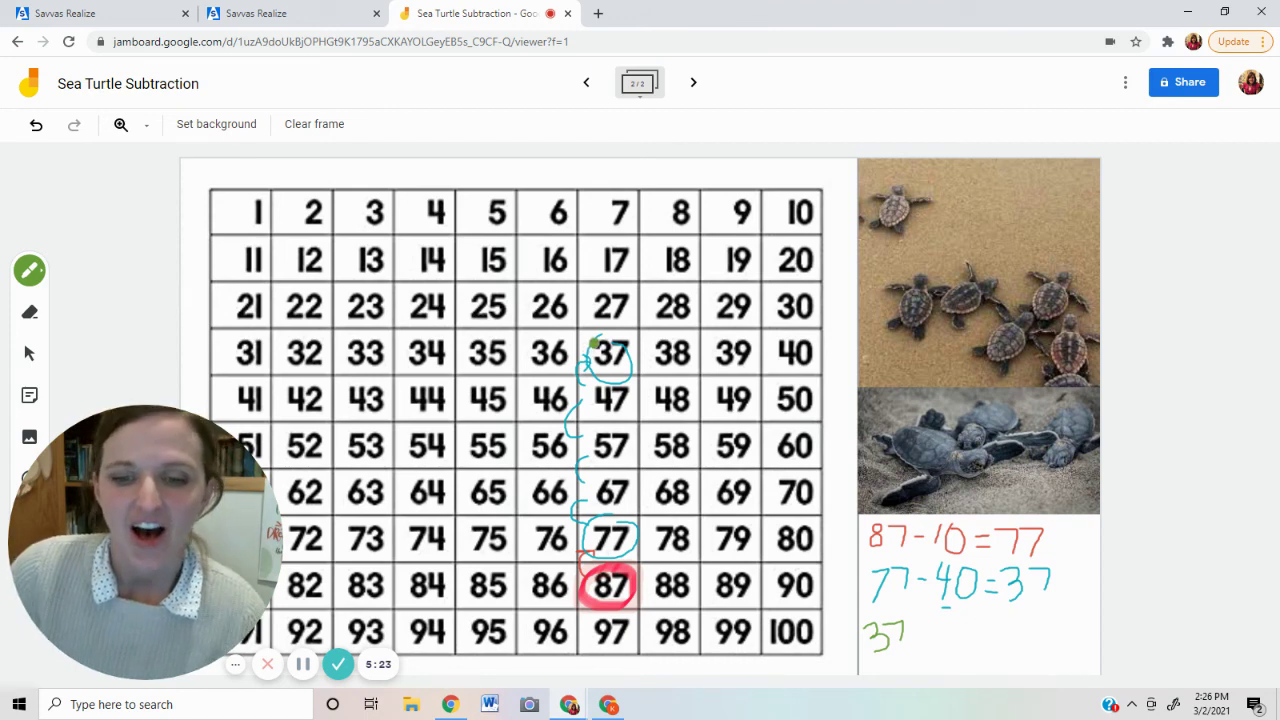
{"action": "mouse_move", "coordinate": [902, 632]}
{"action": "left_mouse_down"}
{"action": "mouse_move", "coordinate": [953, 631]}
{"action": "mouse_move", "coordinate": [944, 645]}
{"action": "mouse_move", "coordinate": [966, 618]}
{"action": "mouse_move", "coordinate": [990, 636]}
{"action": "left_mouse_up"}
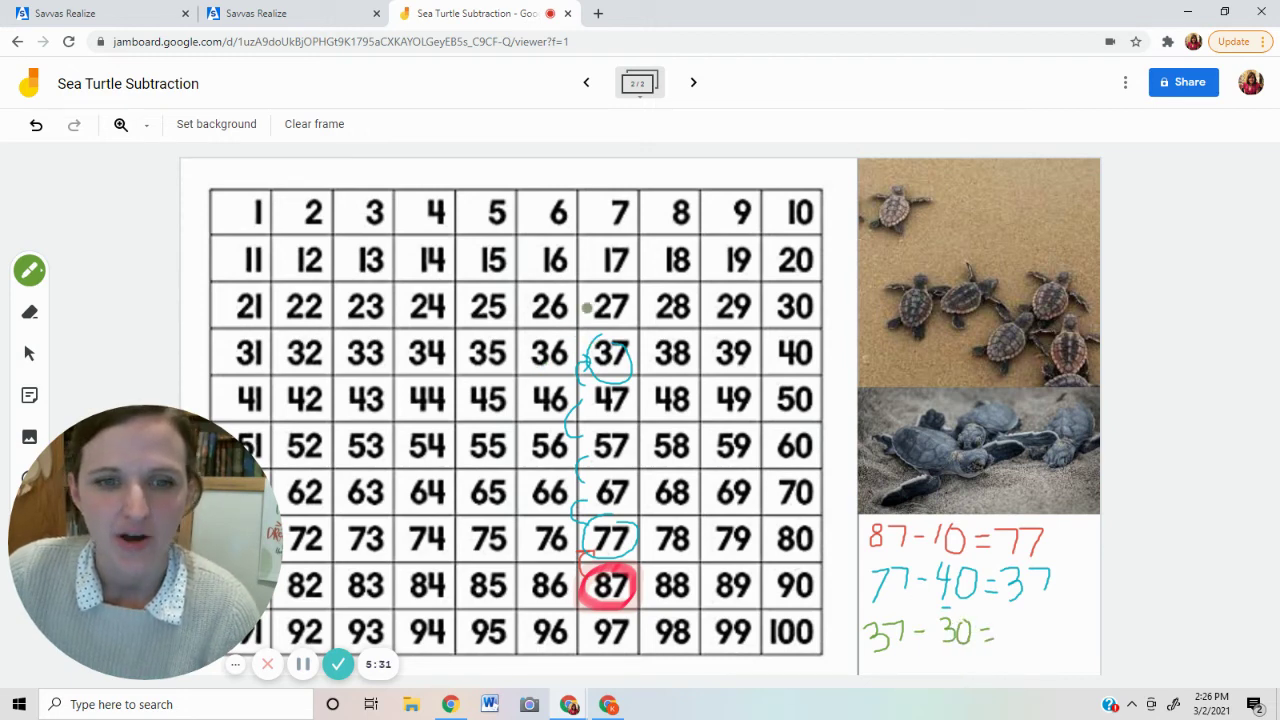
{"action": "mouse_move", "coordinate": [590, 334]}
{"action": "left_mouse_down"}
{"action": "mouse_move", "coordinate": [573, 320]}
{"action": "mouse_move", "coordinate": [602, 204]}
{"action": "left_mouse_up"}
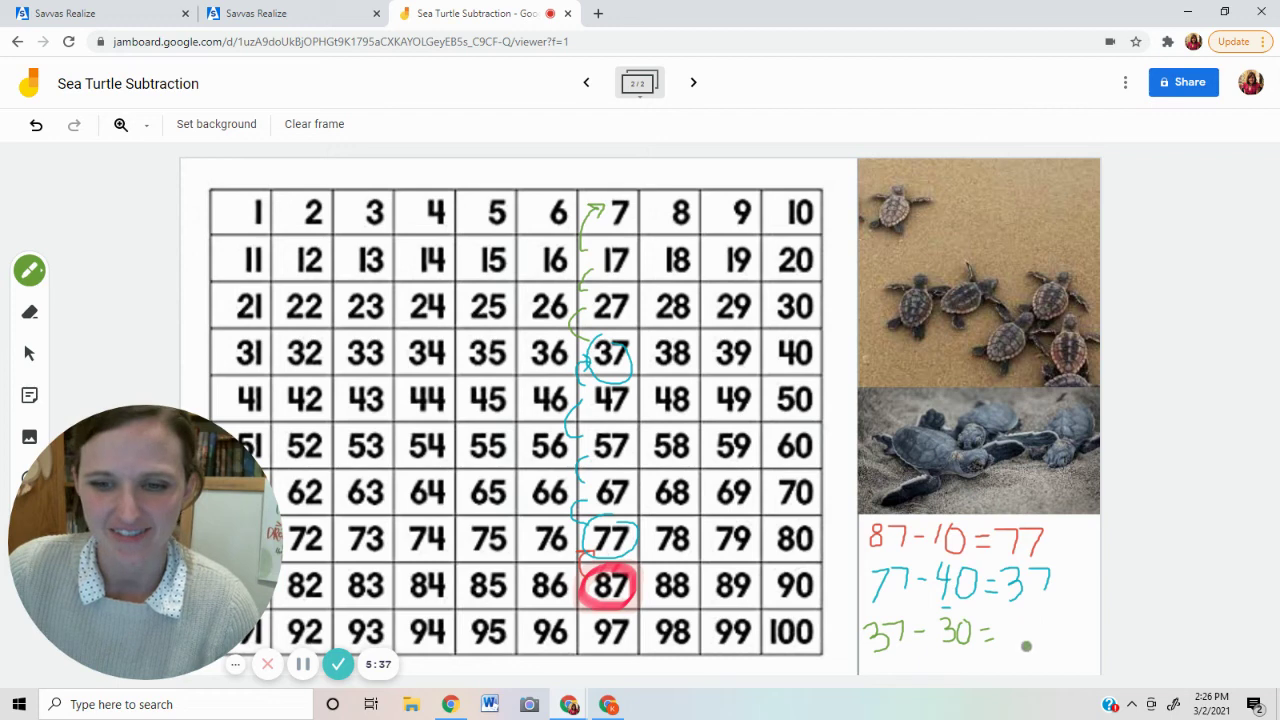
{"action": "left_click_drag", "start_coordinate": [1012, 620], "coordinate": [1022, 648]}
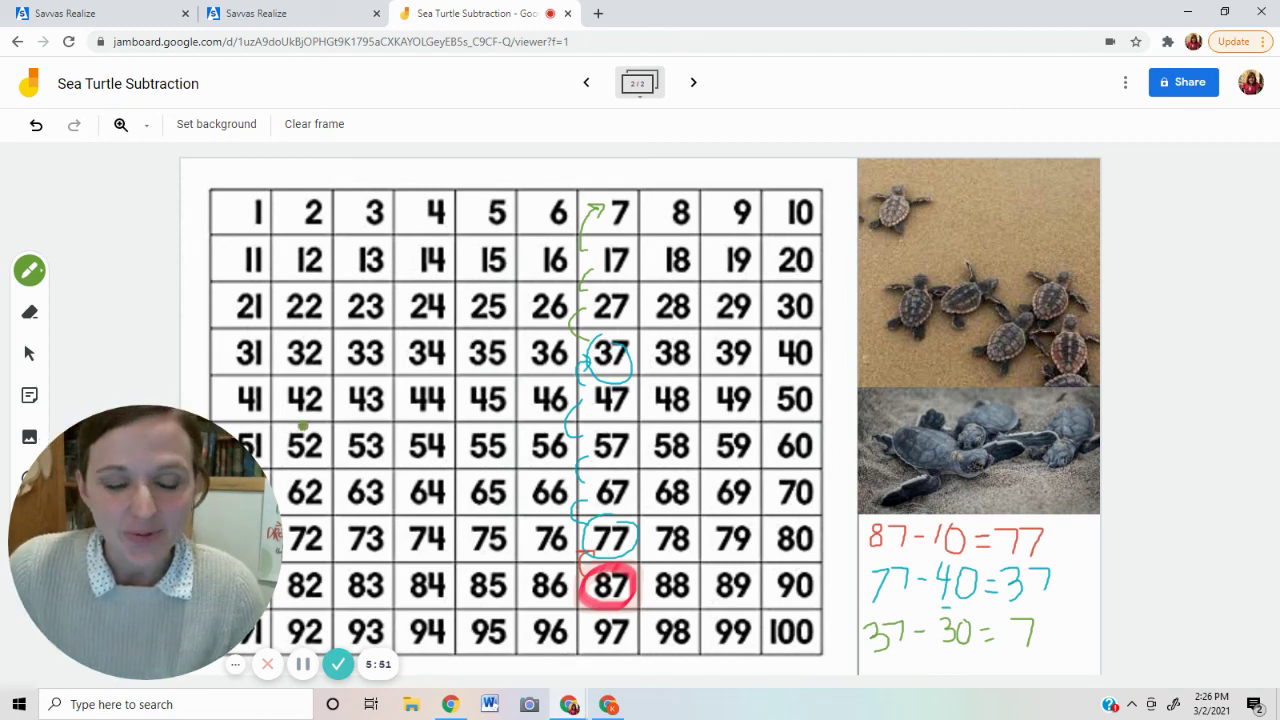
Step: With a yellow highlighter, mark the ones digits of 87, 77, 37 and 7 across all three equations
{"action": "left_click", "coordinate": [29, 270]}
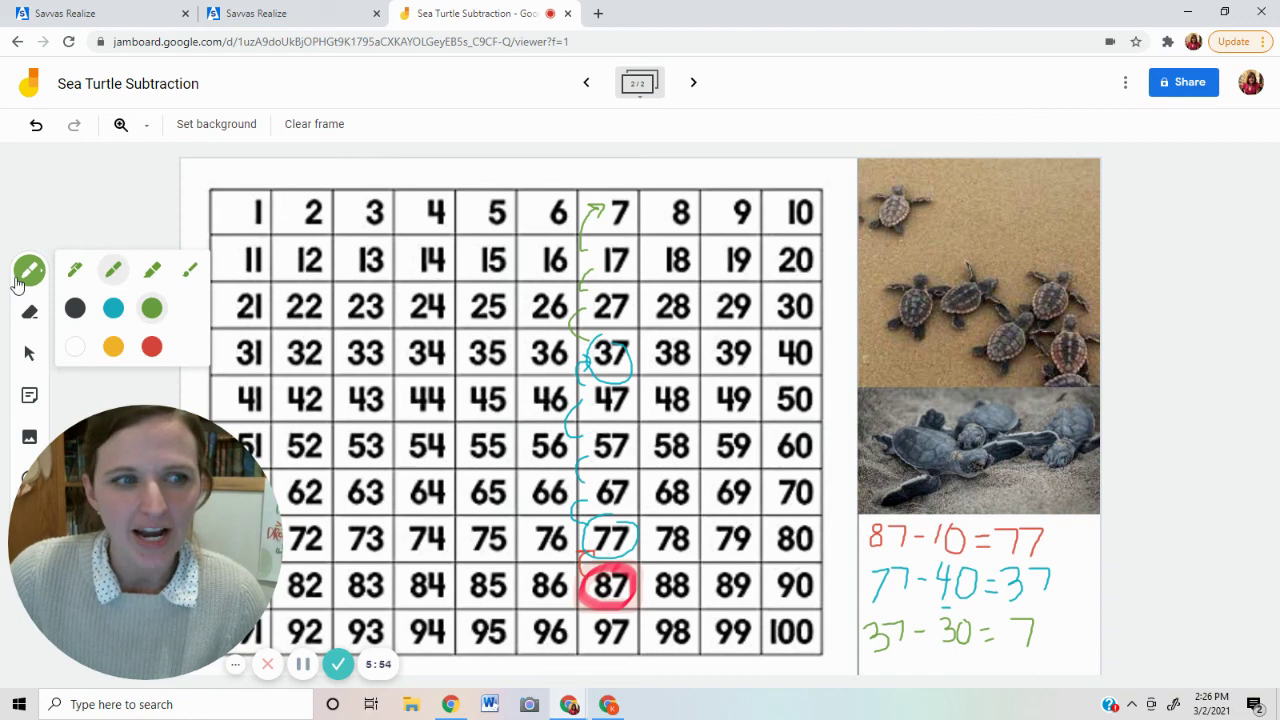
{"action": "left_click", "coordinate": [113, 346]}
{"action": "left_click", "coordinate": [156, 270]}
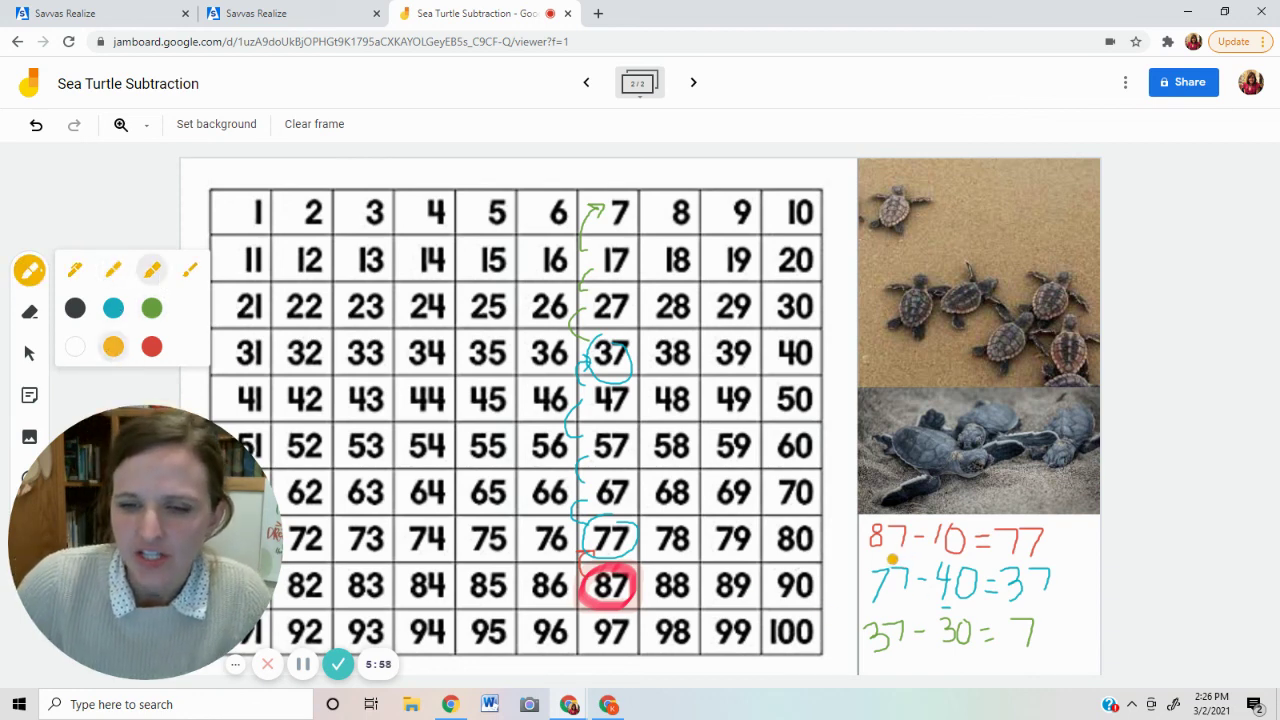
{"action": "left_click_drag", "start_coordinate": [893, 551], "coordinate": [908, 552]}
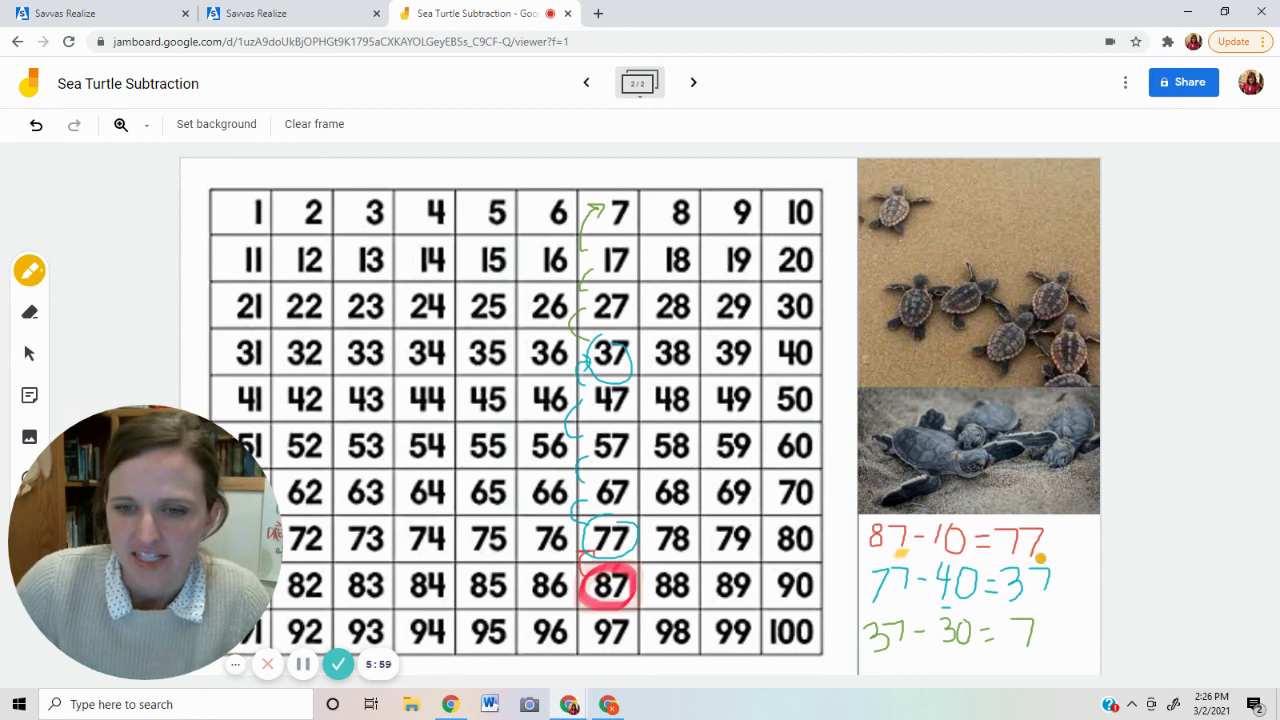
{"action": "left_click_drag", "start_coordinate": [1038, 558], "coordinate": [1018, 560]}
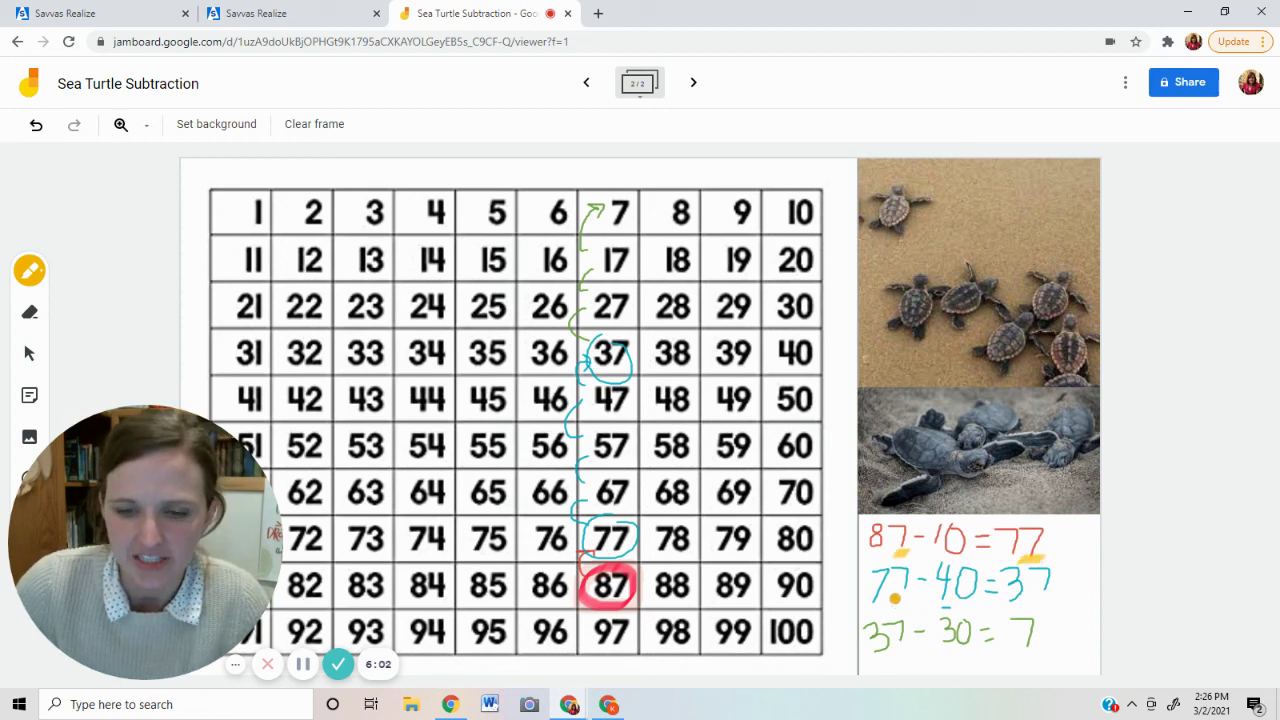
{"action": "left_click_drag", "start_coordinate": [893, 599], "coordinate": [913, 598]}
{"action": "left_click_drag", "start_coordinate": [1038, 602], "coordinate": [1060, 601]}
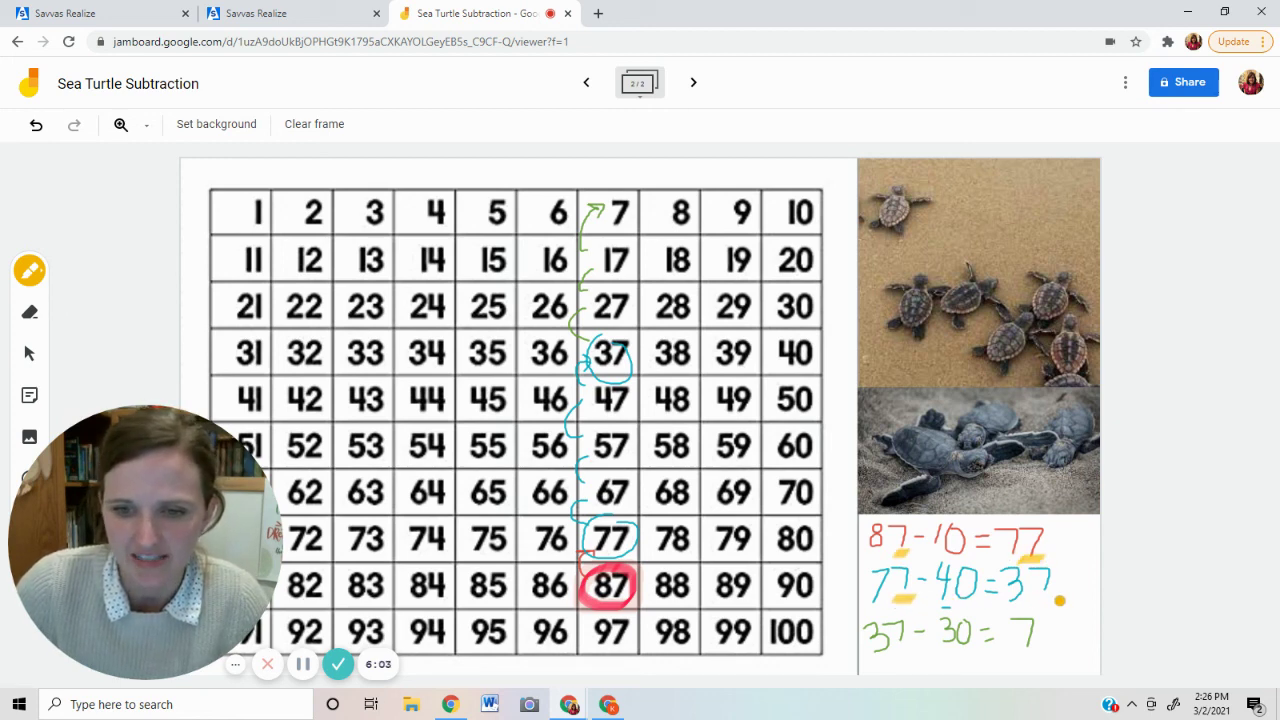
{"action": "mouse_move", "coordinate": [908, 653]}
{"action": "left_mouse_down"}
{"action": "mouse_move", "coordinate": [890, 652]}
{"action": "mouse_move", "coordinate": [910, 651]}
{"action": "left_mouse_up"}
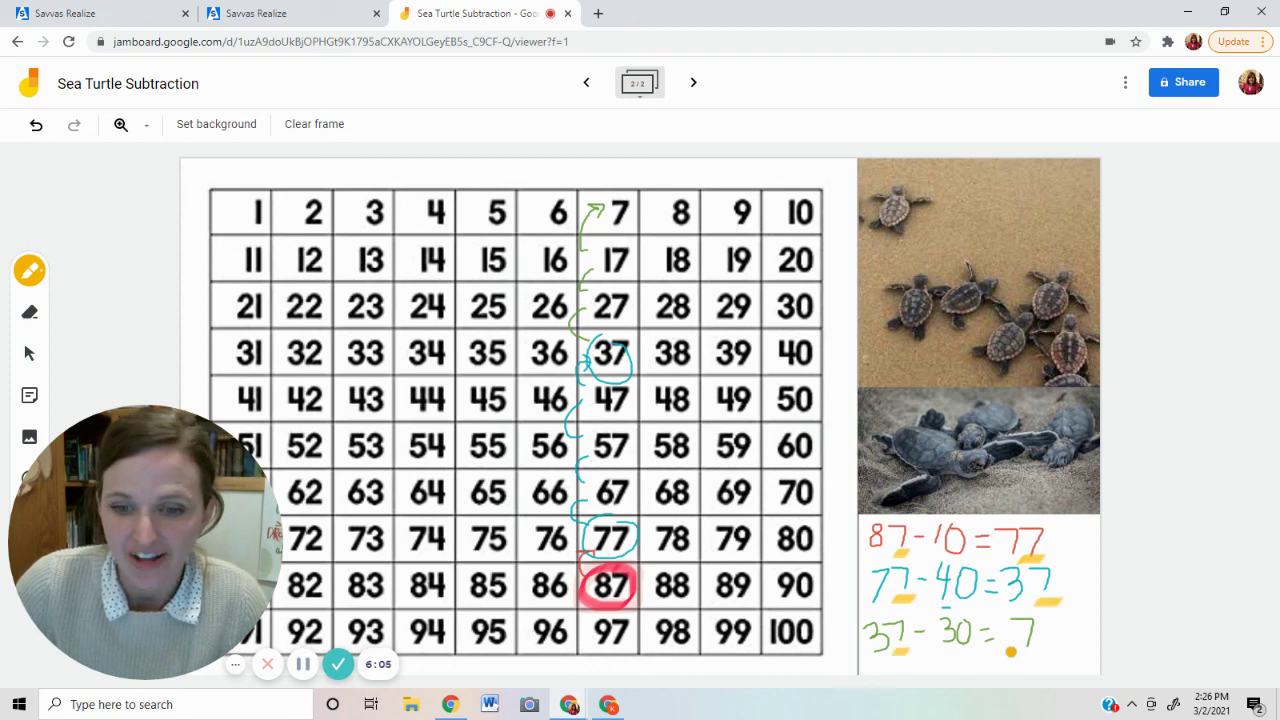
{"action": "left_click_drag", "start_coordinate": [1016, 655], "coordinate": [1046, 652]}
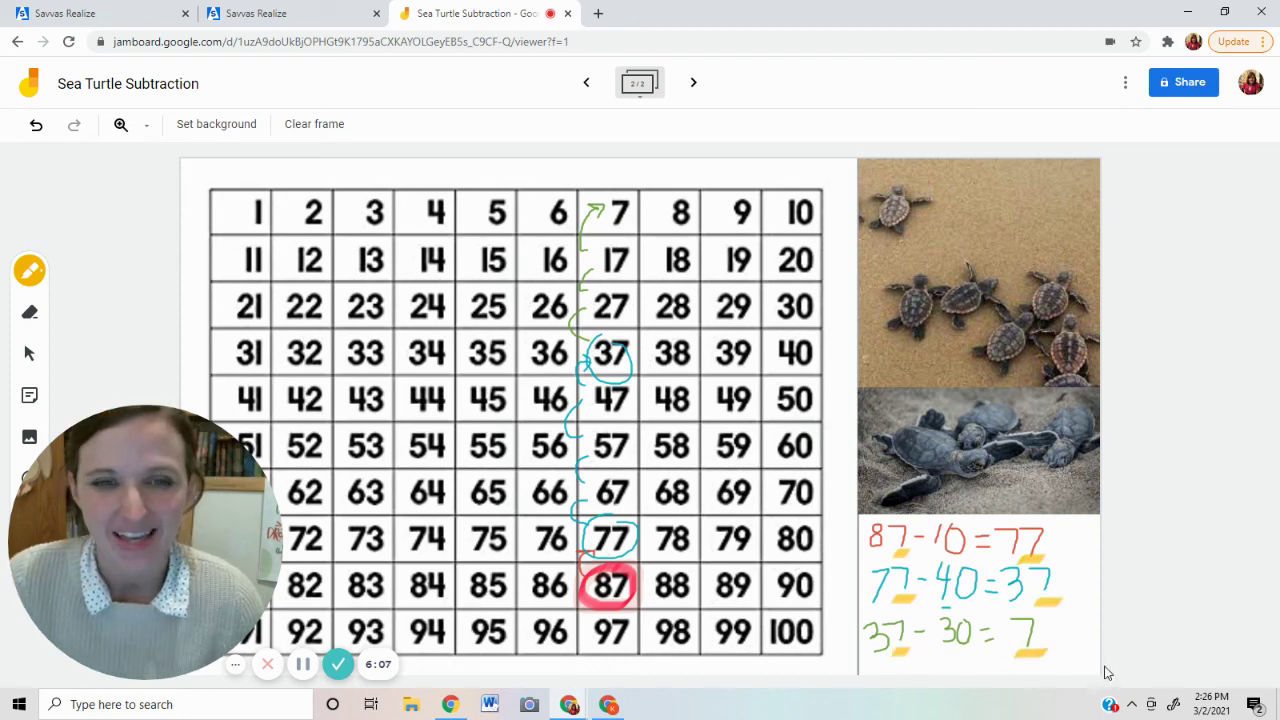